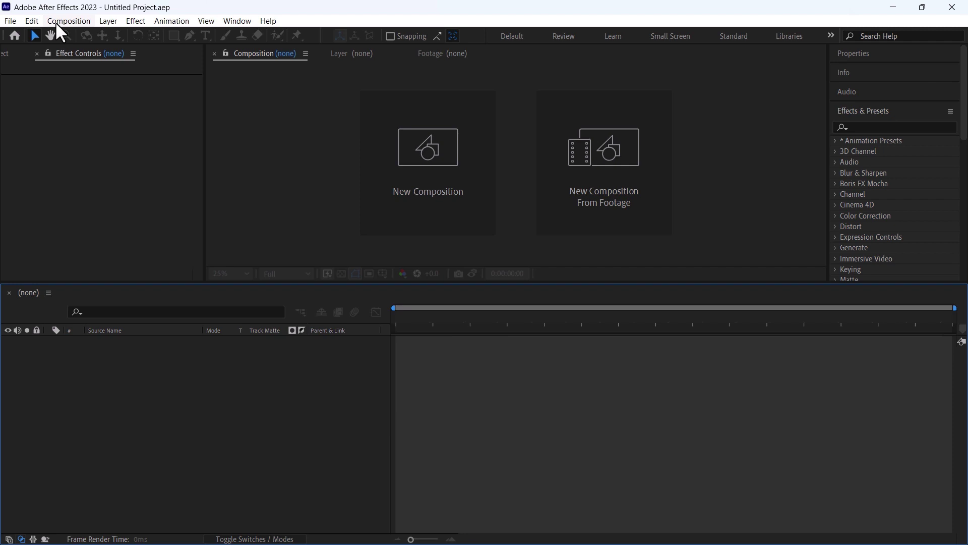
# Create a new 1920×1080, 30 fps composition named 'light leaks'
pyautogui.click(56, 22)
pyautogui.click(63, 35)
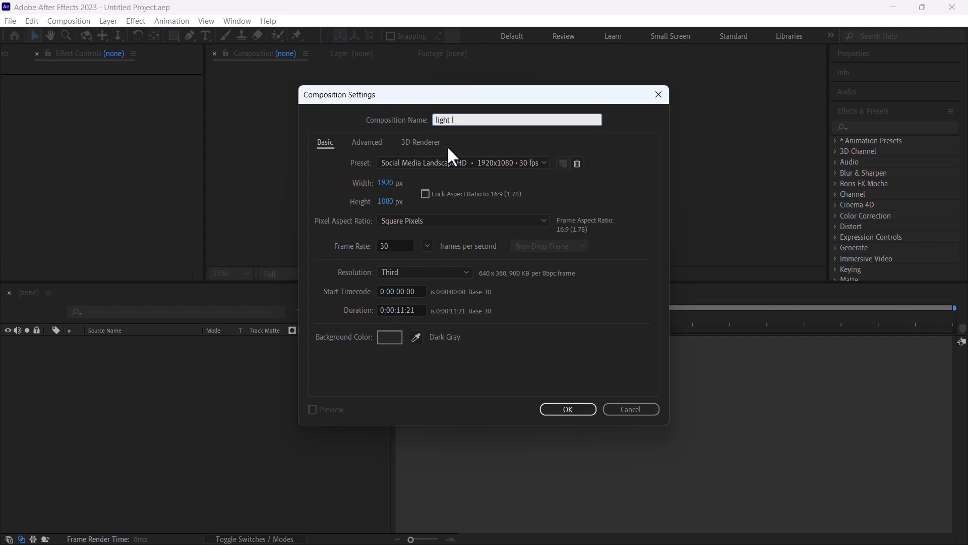
pyautogui.write('eaks')
pyautogui.press('Return')
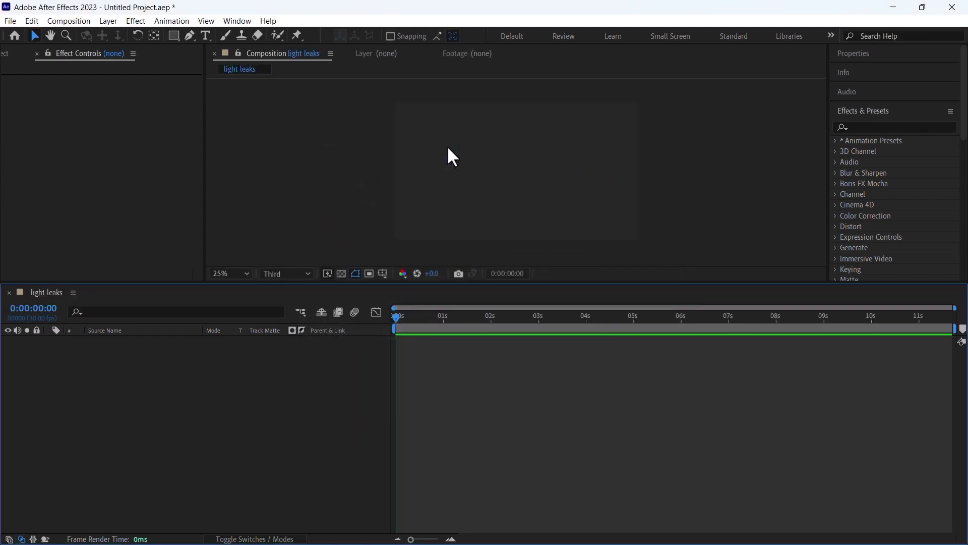
# Draw a blue circle left of the comp centre with the Ellipse Tool
pyautogui.click(174, 35)
pyautogui.click(175, 34)
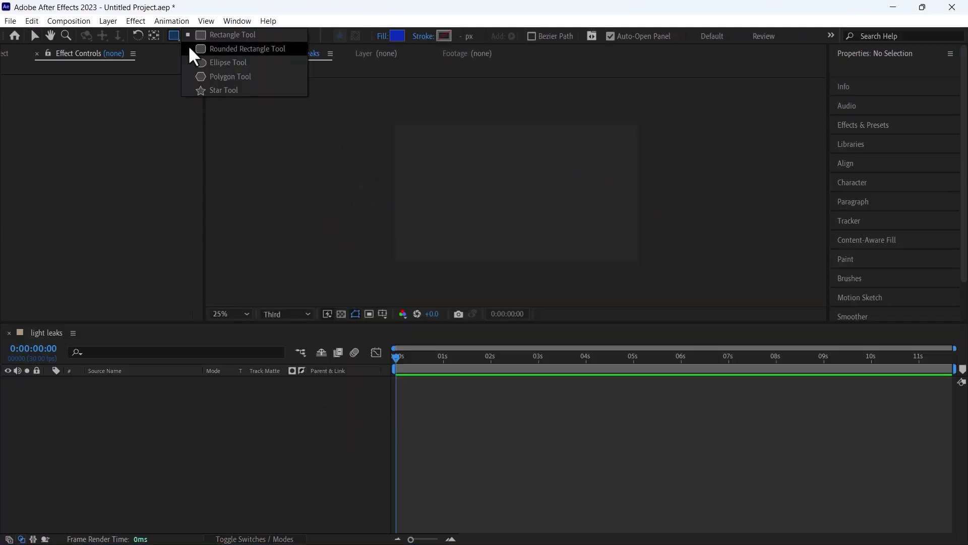
pyautogui.click(222, 62)
pyautogui.moveTo(426, 164); pyautogui.dragTo(539, 230)
pyautogui.click(637, 380)
pyautogui.press('v')
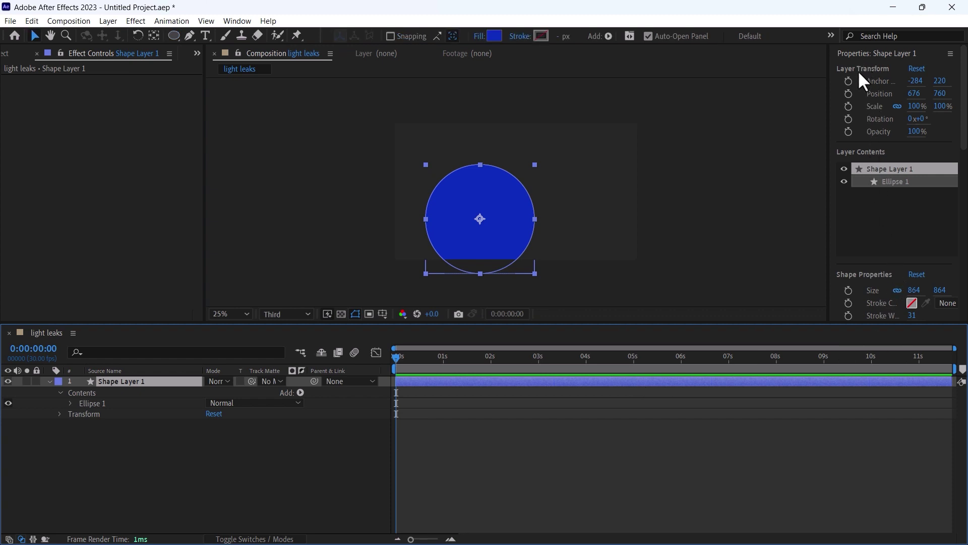
# Apply Gaussian Blur to the circle with Repeat Edge Pixels off and Blurriness 730.1
pyautogui.hotkey('ctrl', '5')
pyautogui.write('gau')
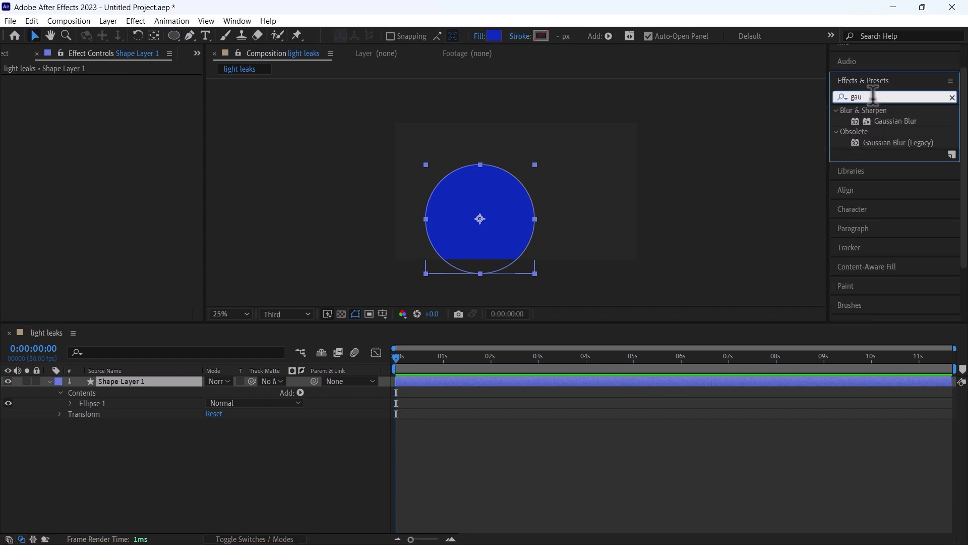
pyautogui.moveTo(878, 121); pyautogui.dragTo(412, 385)
pyautogui.moveTo(117, 91); pyautogui.dragTo(118, 117)
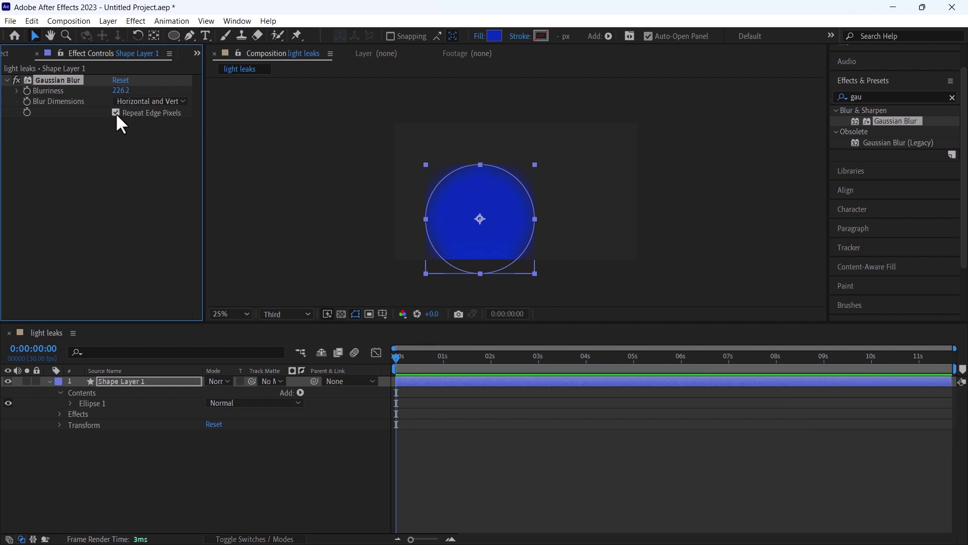
pyautogui.click(116, 112)
pyautogui.moveTo(120, 90)
pyautogui.mouseDown()
pyautogui.moveTo(112, 93)
pyautogui.moveTo(129, 95)
pyautogui.mouseUp()
pyautogui.click(190, 471)
pyautogui.click(112, 442)
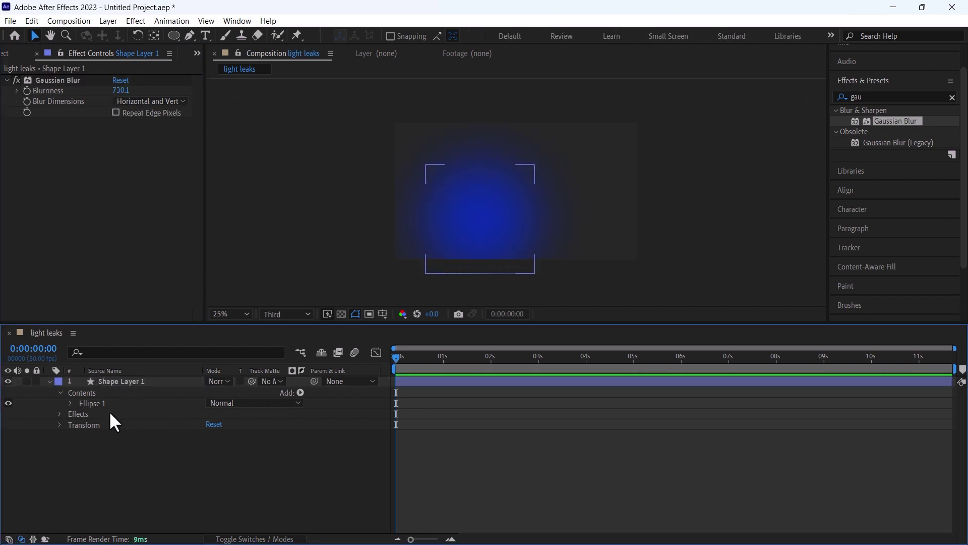
# Draw a second circle on the right, centre its anchor point, and fill it red
pyautogui.click(174, 35)
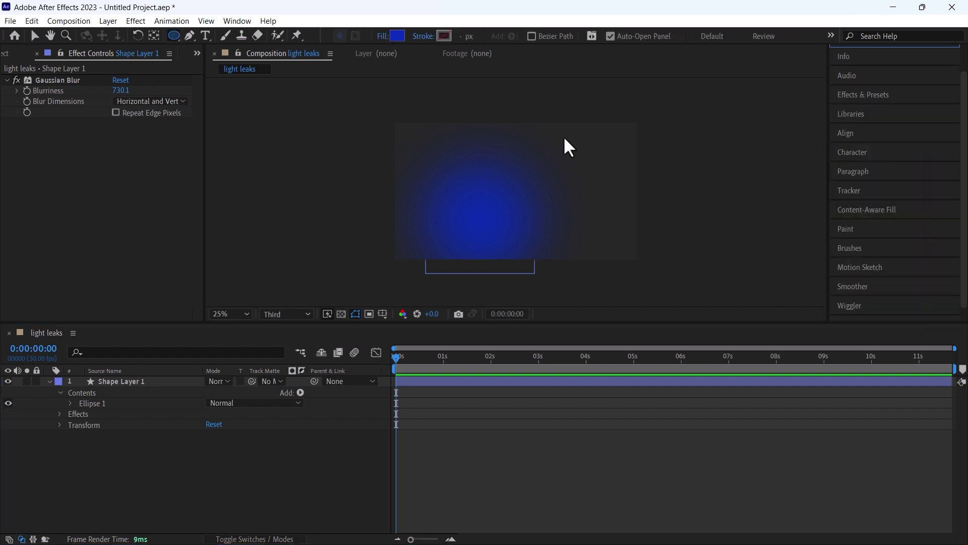
pyautogui.moveTo(563, 147); pyautogui.dragTo(638, 202)
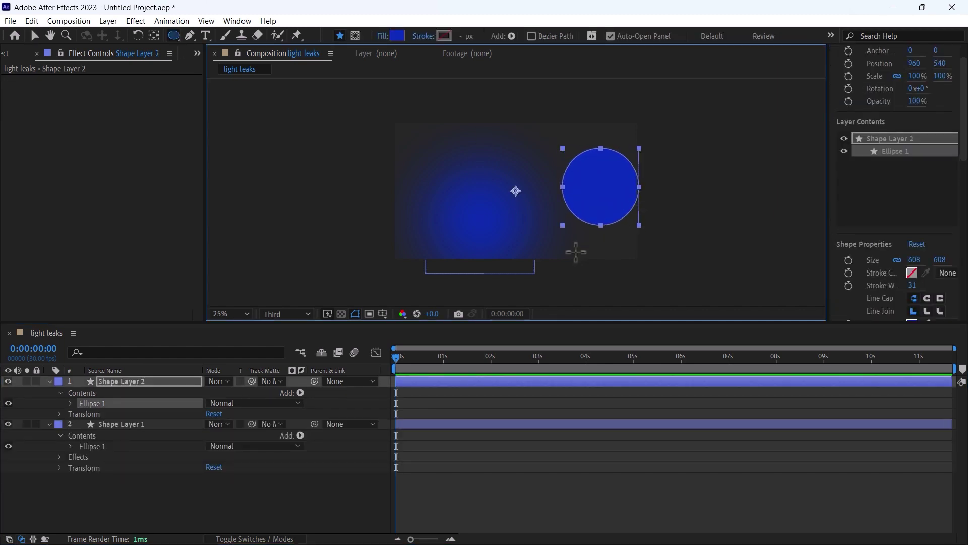
pyautogui.hotkey('ctrl', 'alt', 'Home')
pyautogui.press('v')
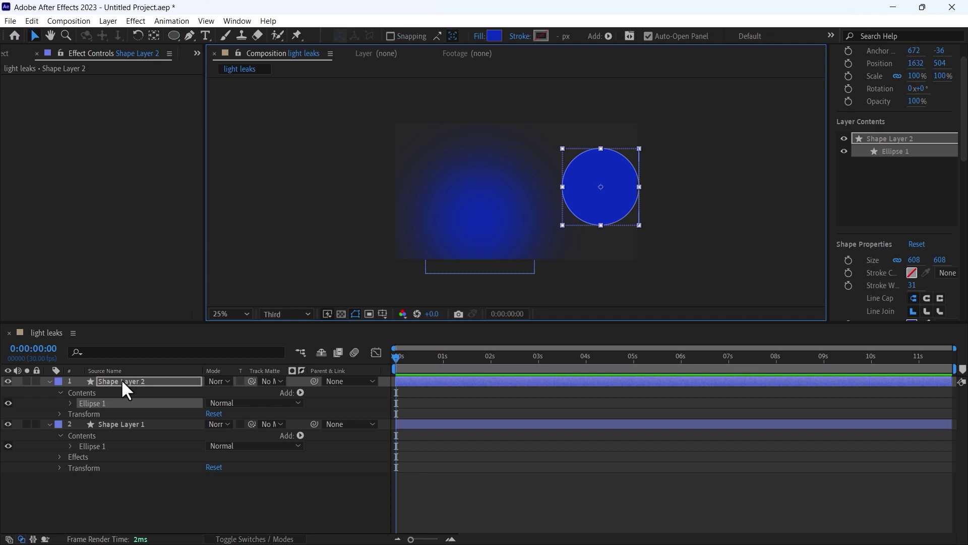
pyautogui.click(121, 379)
pyautogui.click(495, 37)
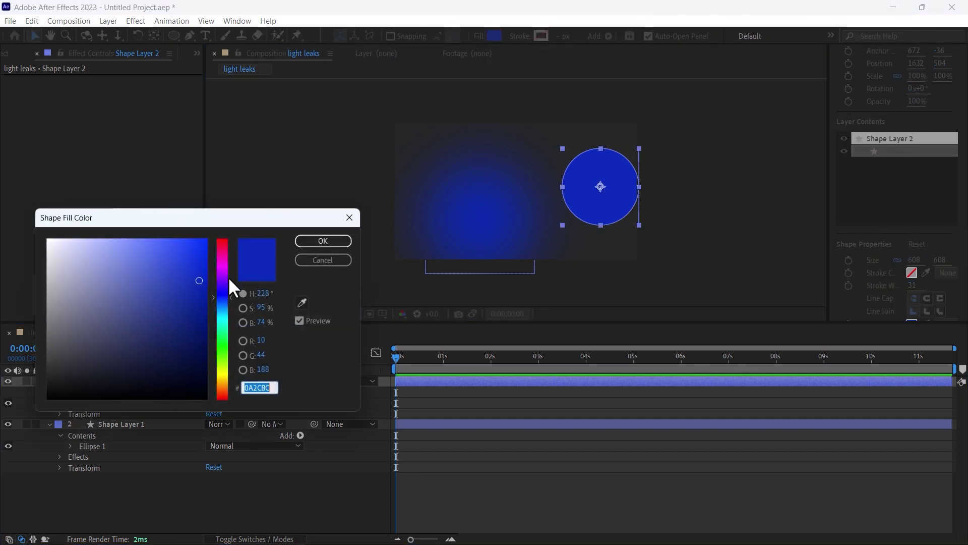
pyautogui.moveTo(224, 278); pyautogui.dragTo(231, 233)
pyautogui.click(204, 244)
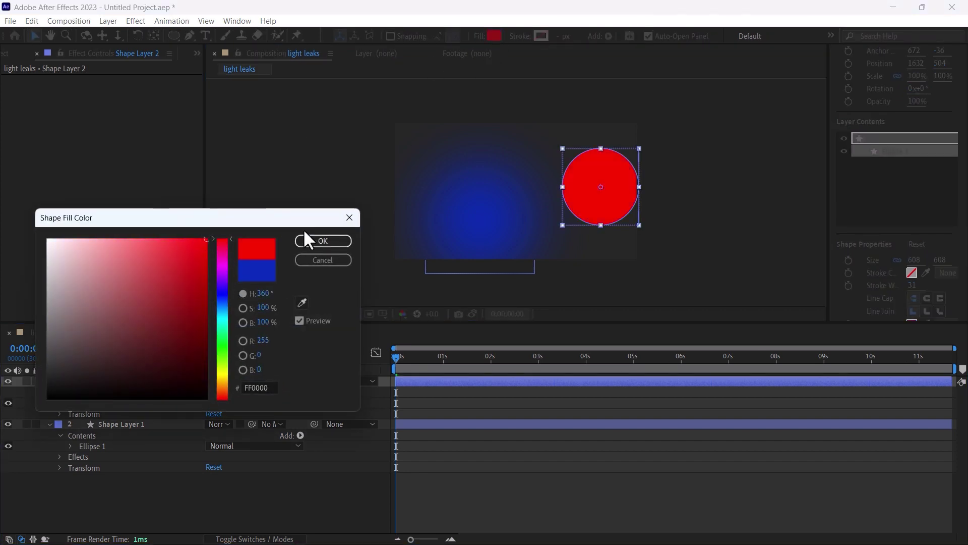
pyautogui.click(332, 238)
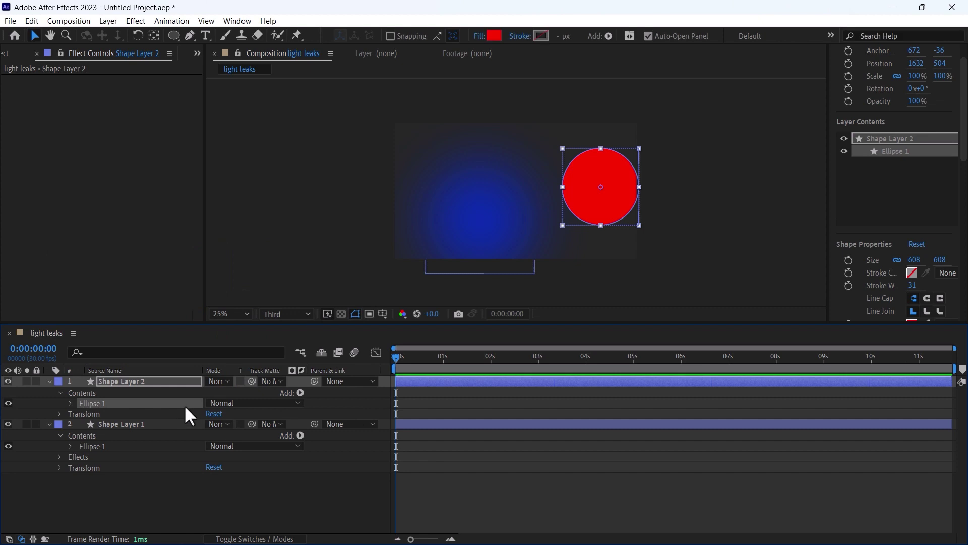
# Copy the blue circle's Gaussian Blur onto the red circle layer
pyautogui.click(128, 424)
pyautogui.click(58, 83)
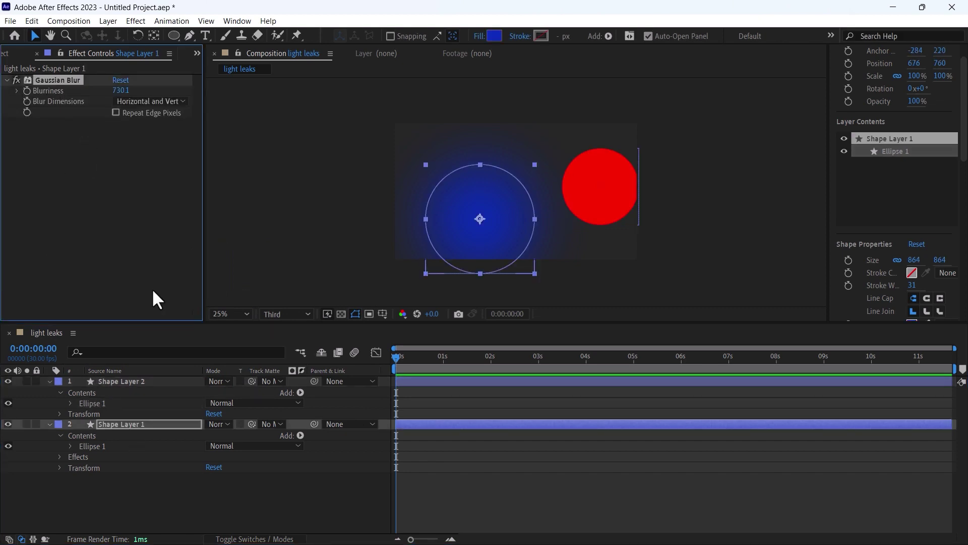
pyautogui.click(131, 380)
pyautogui.hotkey('ctrl', 'v')
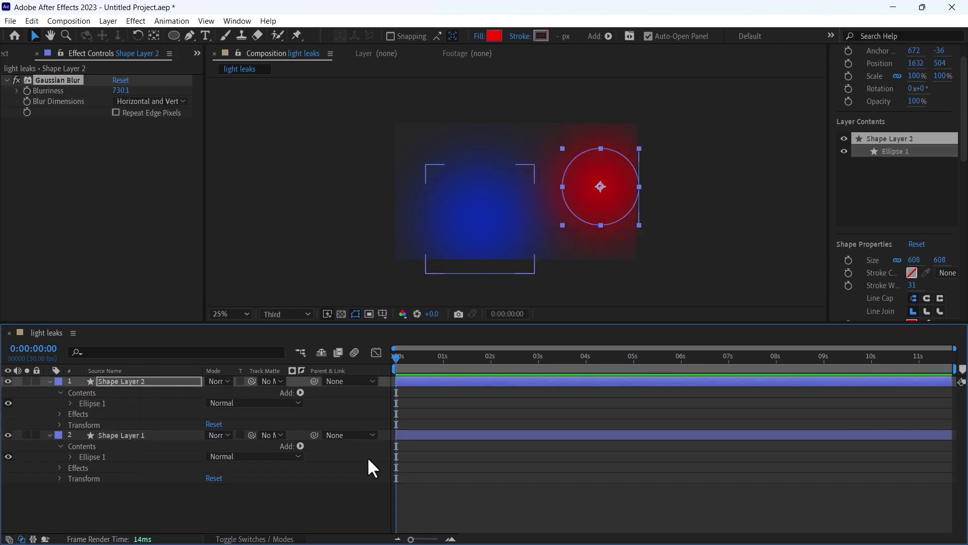
pyautogui.click(409, 472)
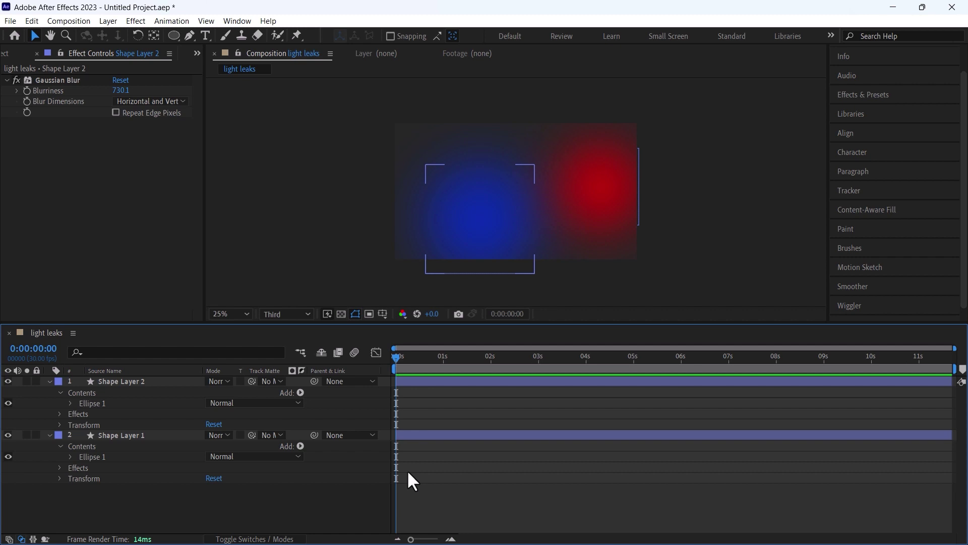
# Add an adjustment layer above the circles and parent both circle layers to it
pyautogui.click(48, 379)
pyautogui.click(132, 379)
pyautogui.click(108, 20)
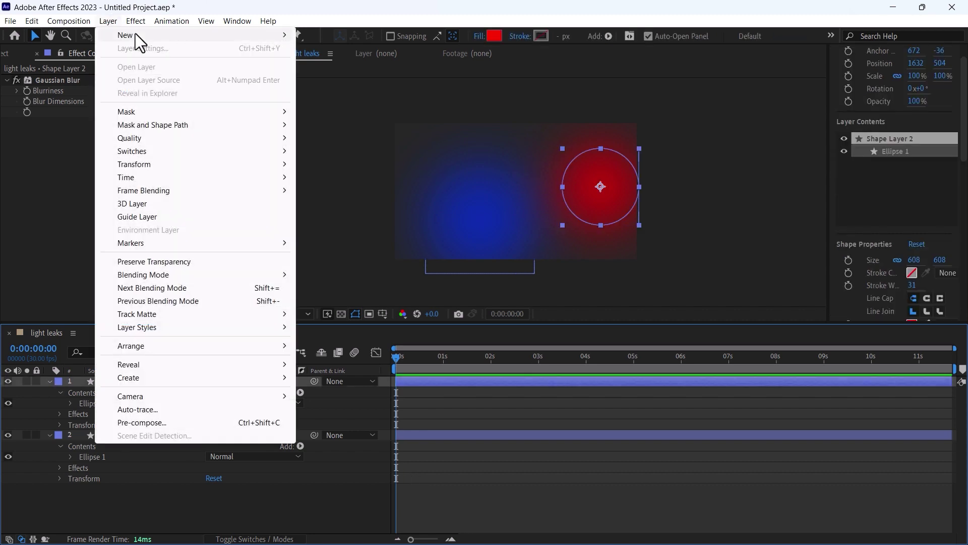
pyautogui.moveTo(135, 33)
pyautogui.click(359, 115)
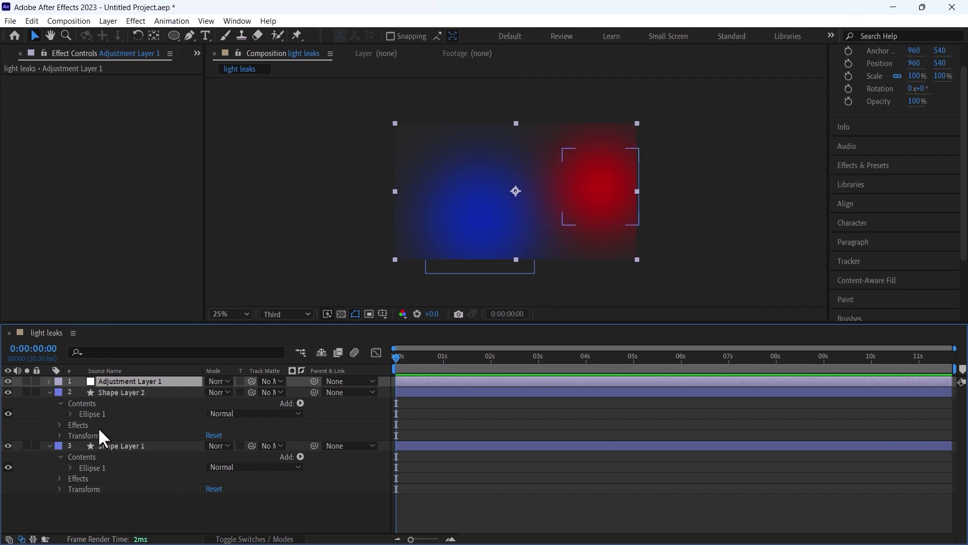
pyautogui.click(121, 442)
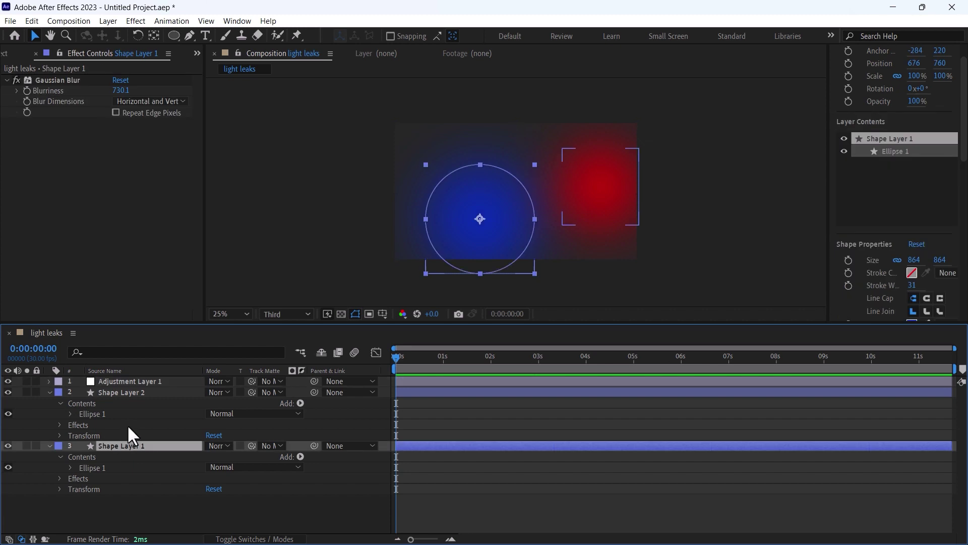
pyautogui.keyDown('ctrl'); pyautogui.click(119, 392); pyautogui.keyUp('ctrl')
pyautogui.moveTo(317, 391); pyautogui.dragTo(168, 379)
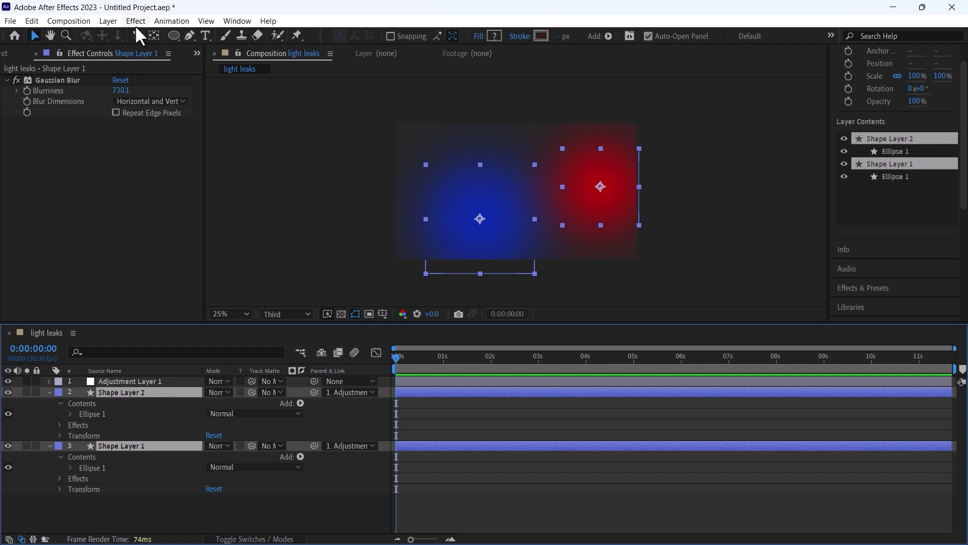
# Add a second adjustment layer, move it to the top, and collapse the circle layers
pyautogui.click(111, 21)
pyautogui.moveTo(126, 35)
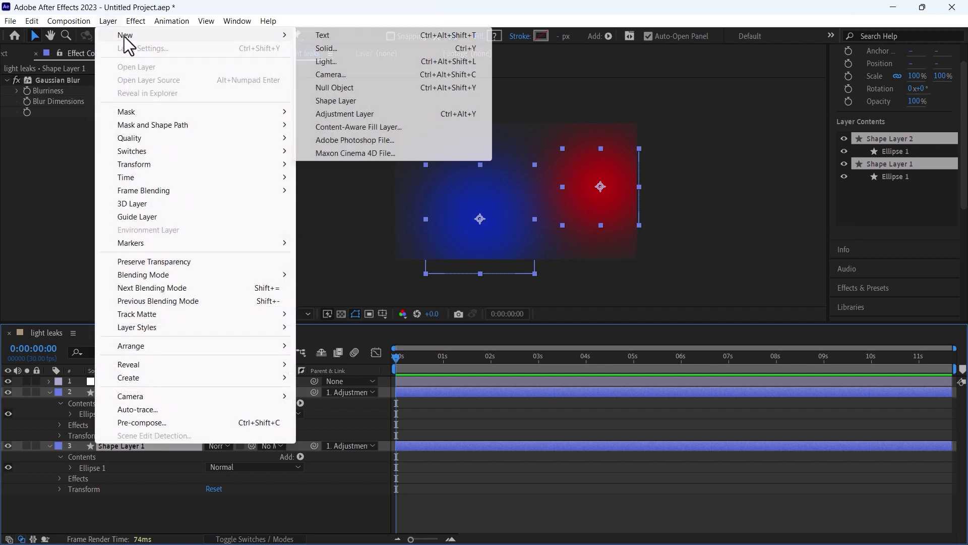
pyautogui.click(357, 111)
pyautogui.moveTo(130, 388); pyautogui.dragTo(137, 379)
pyautogui.click(50, 403)
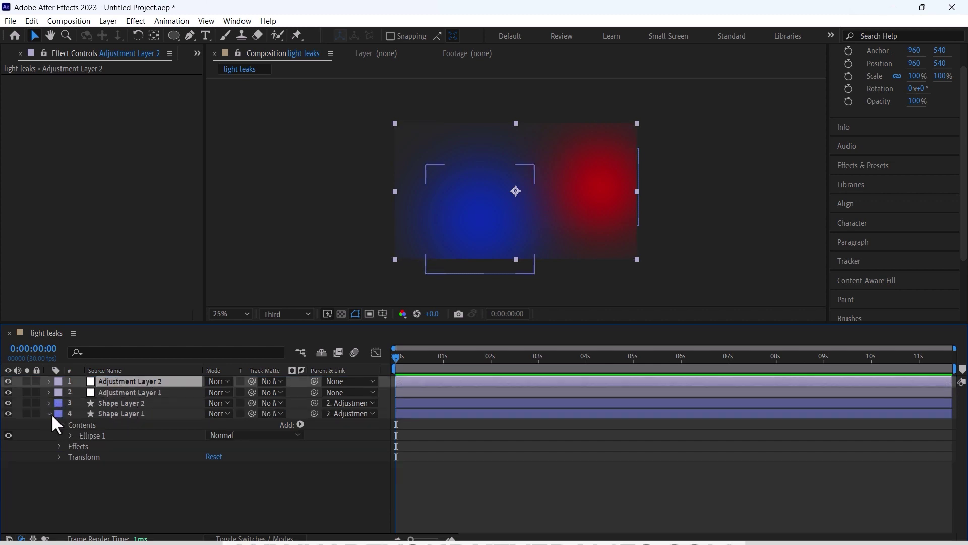
pyautogui.click(50, 413)
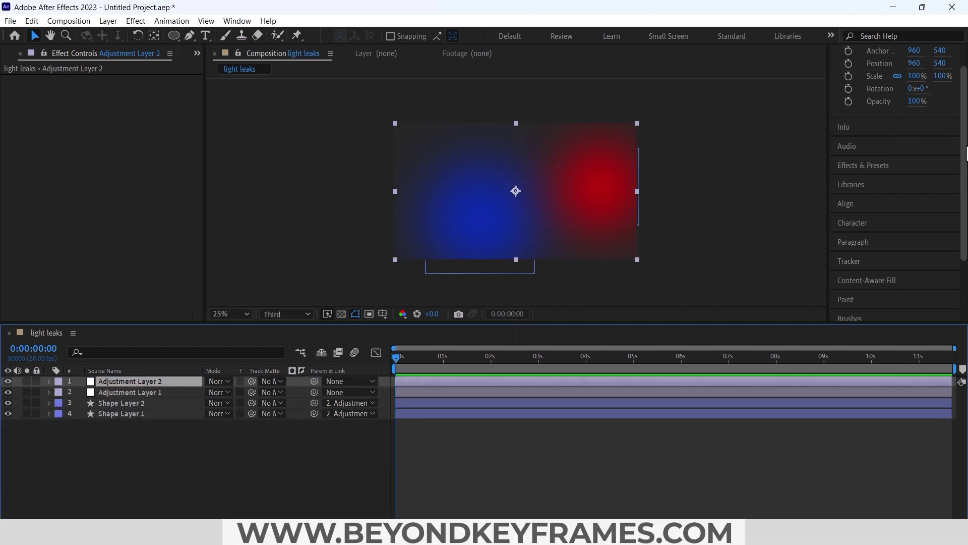
# Apply CC Lens to Adjustment Layer 2 and set its Size to 200
pyautogui.click(875, 166)
pyautogui.click(890, 95)
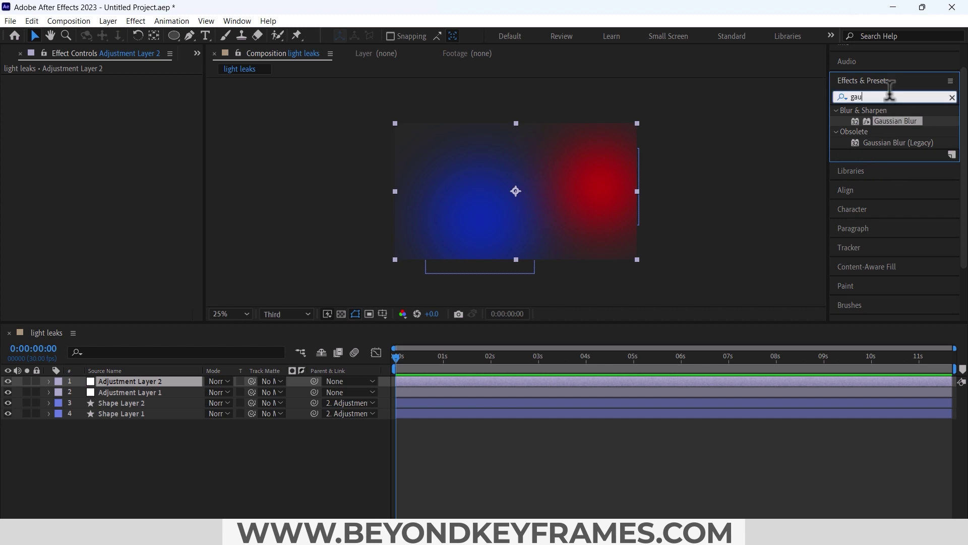
pyautogui.write('cc le')
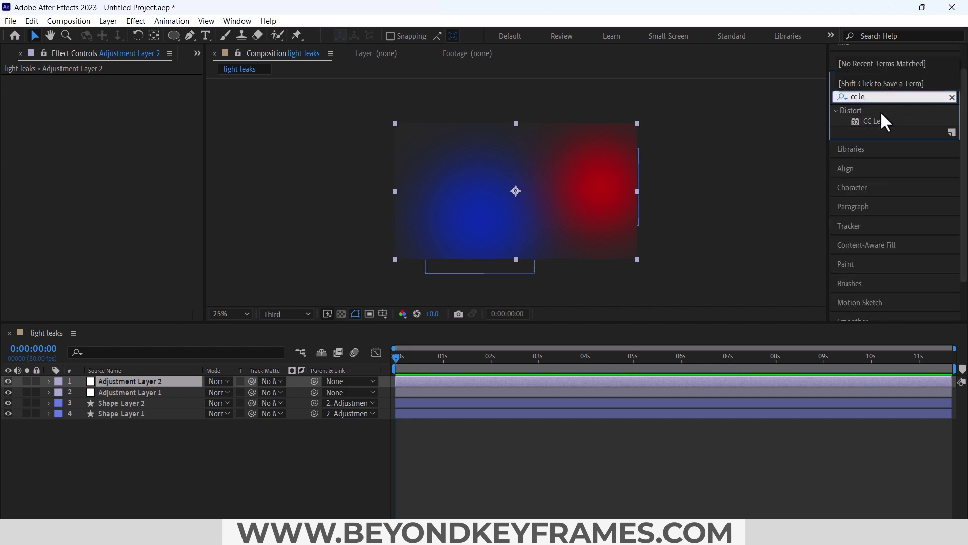
pyautogui.moveTo(882, 116); pyautogui.dragTo(142, 380)
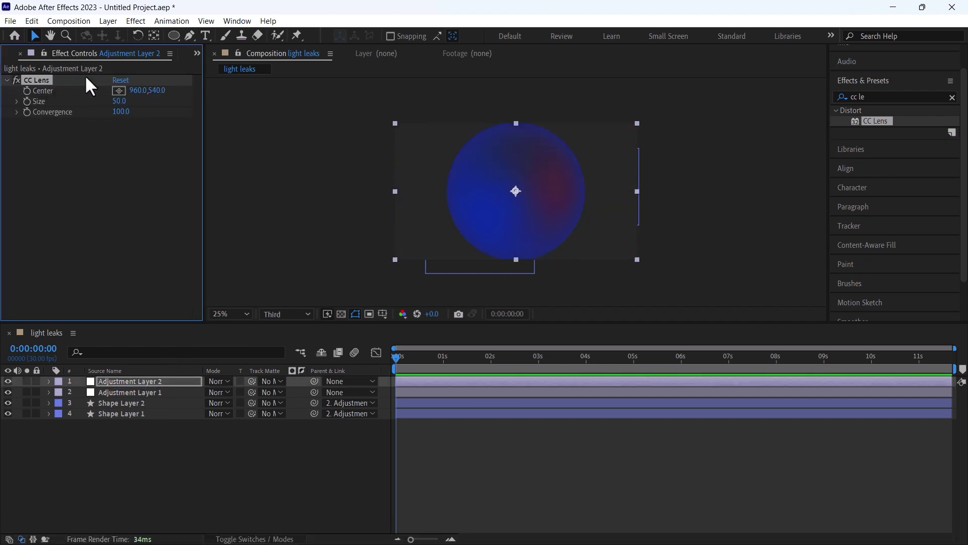
pyautogui.click(119, 101)
pyautogui.write('200')
pyautogui.press('Return')
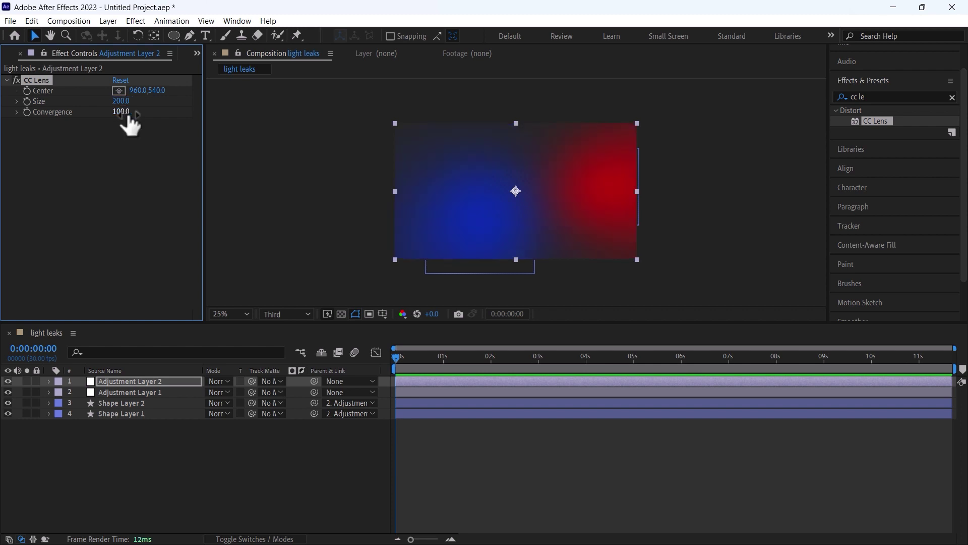
# Give the CC Lens Center a wiggle(3,50) expression
pyautogui.keyDown('alt'); pyautogui.click(27, 91); pyautogui.keyUp('alt')
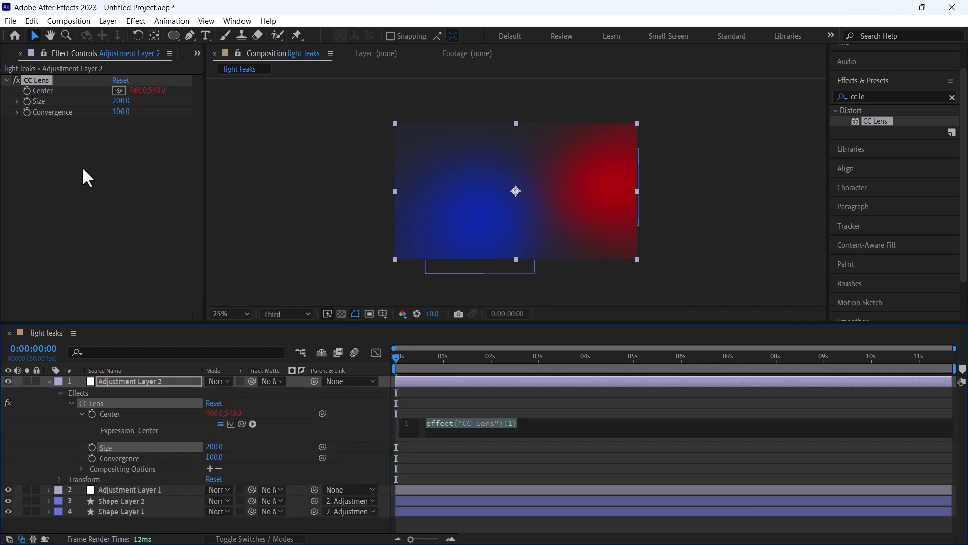
pyautogui.write('wig')
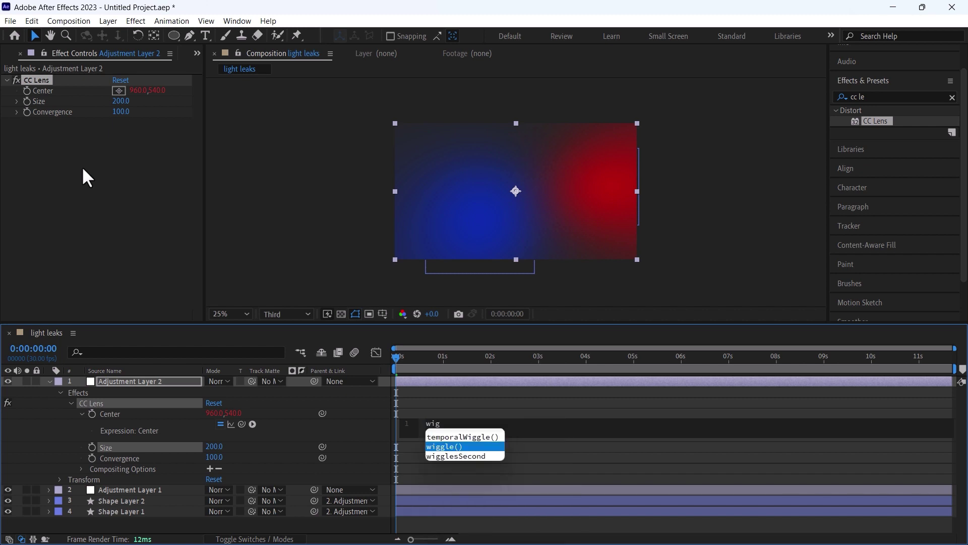
pyautogui.press('Return')
pyautogui.write('3,5')
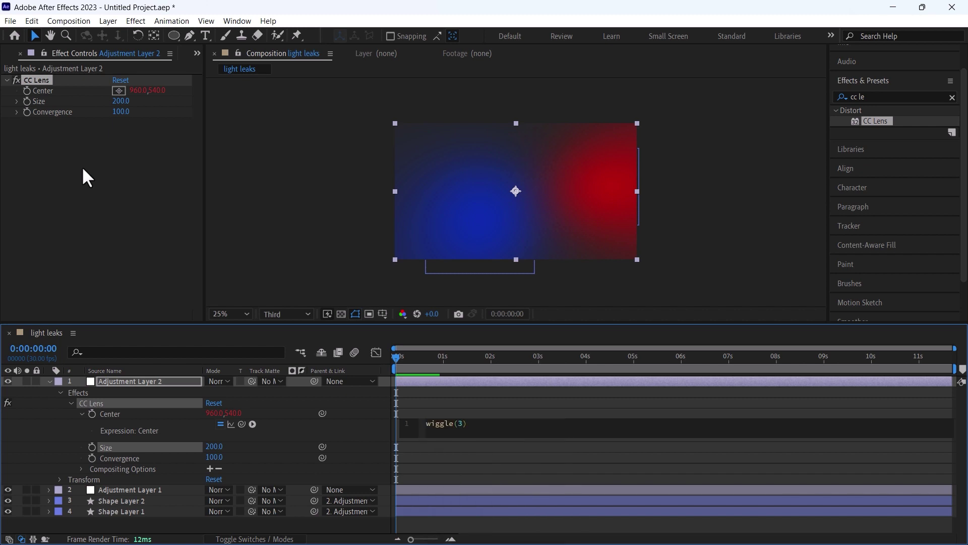
pyautogui.write('0')
pyautogui.click(108, 393)
# Give Adjustment Layer 1's Position a wiggle(1,300) expression
pyautogui.press('p')
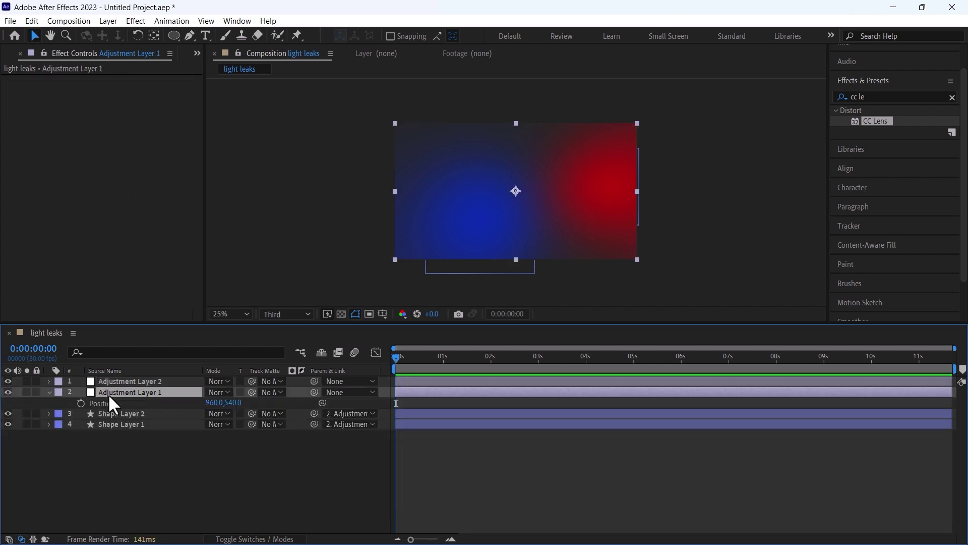
pyautogui.keyDown('alt'); pyautogui.click(81, 402); pyautogui.keyUp('alt')
pyautogui.write('wig')
pyautogui.press('Return')
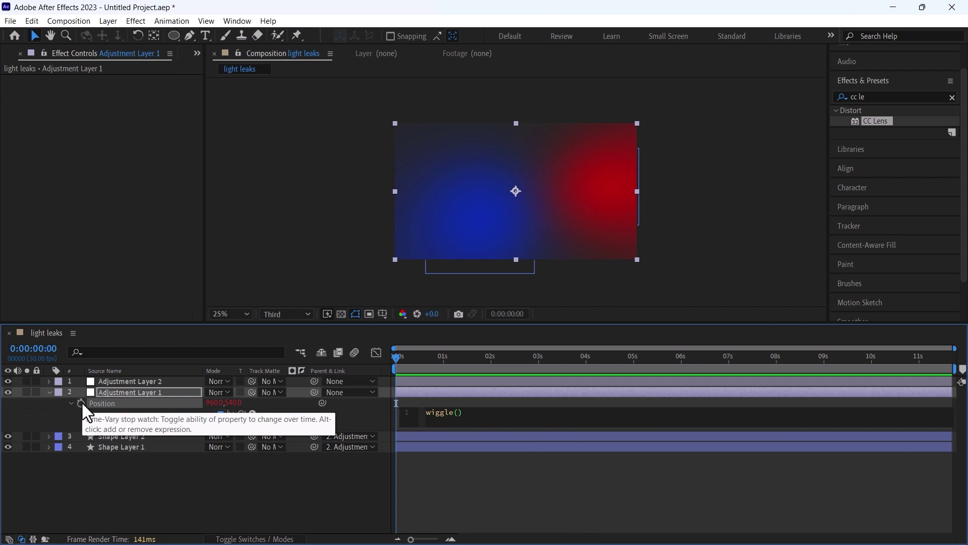
pyautogui.write('1,300')
pyautogui.press('Return')
pyautogui.press('BackSpace')
pyautogui.click(406, 502)
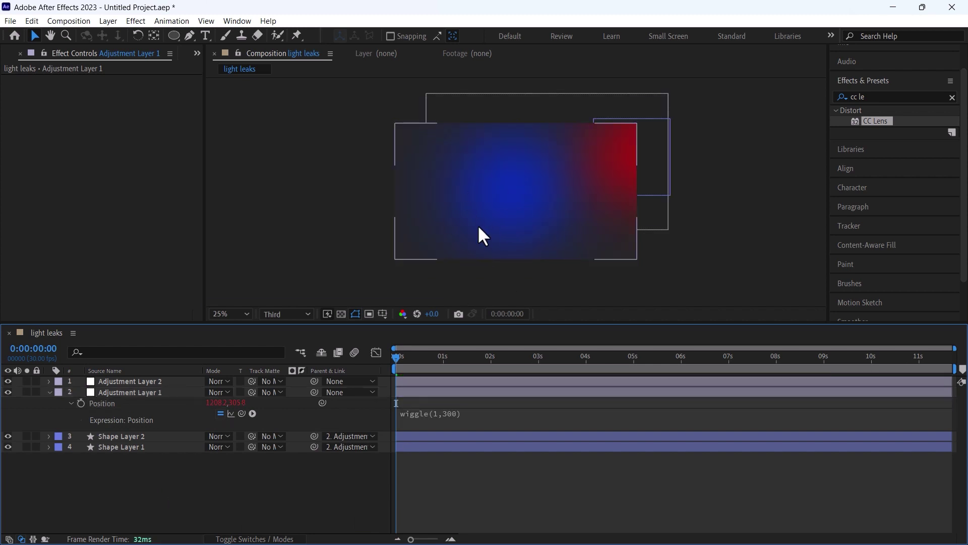
# Add wiggle(1,150) to Shape Layer 2's Position and start a wiggle expression on Shape Layer 1's Position
pyautogui.click(152, 446)
pyautogui.keyDown('shift'); pyautogui.click(145, 436); pyautogui.keyUp('shift')
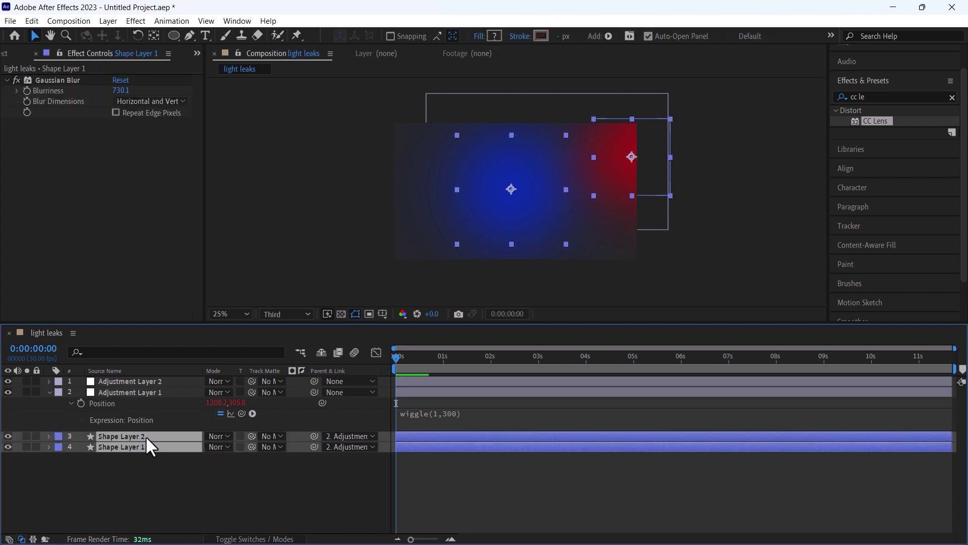
pyautogui.press('p')
pyautogui.click(92, 485)
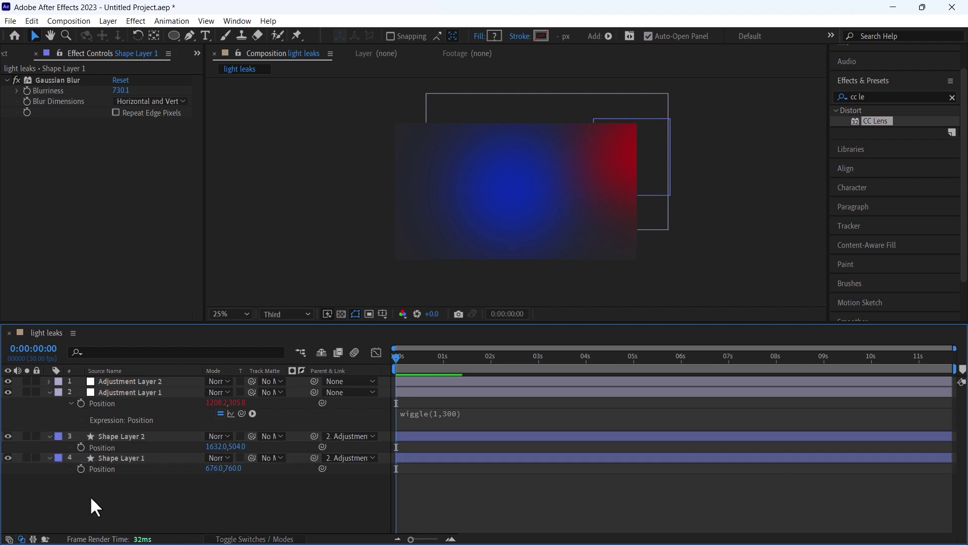
pyautogui.keyDown('alt'); pyautogui.click(80, 446); pyautogui.keyUp('alt')
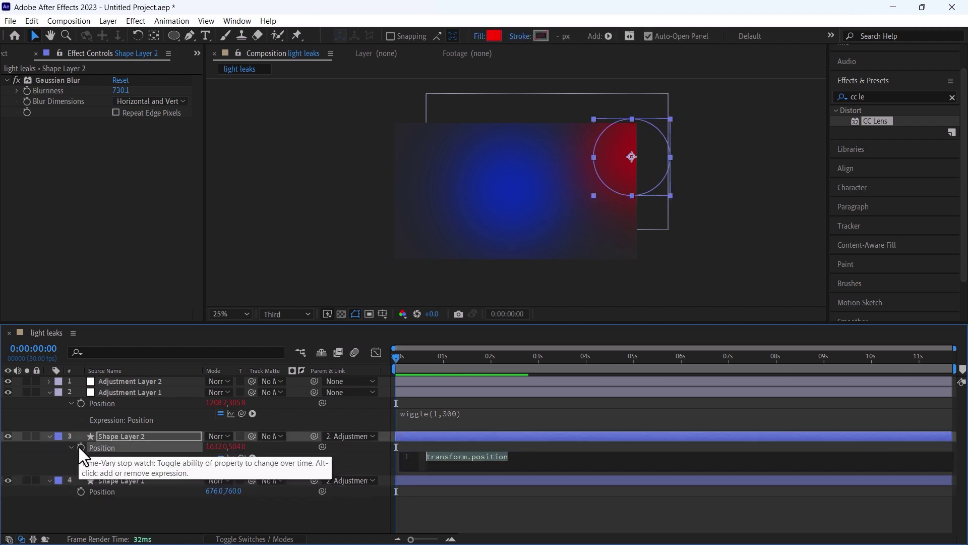
pyautogui.write('wiggle(')
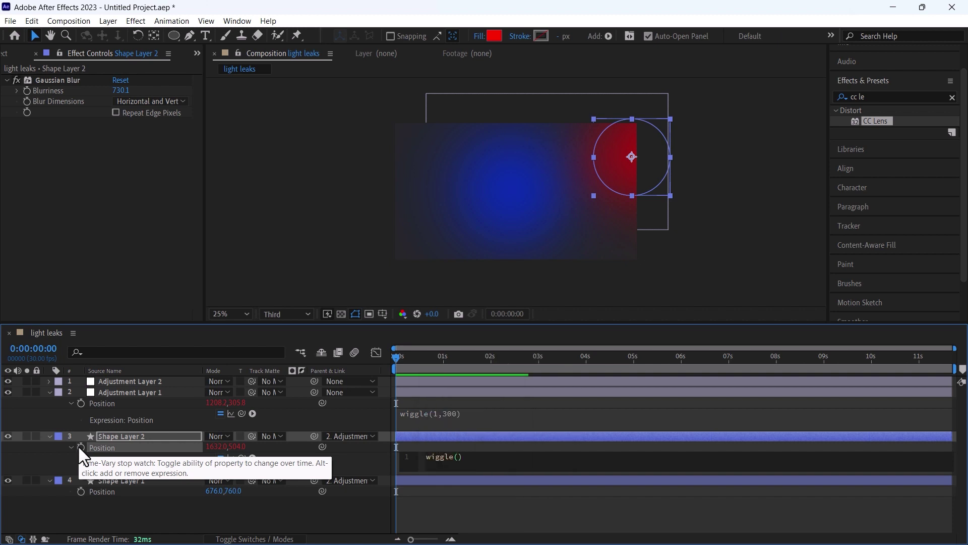
pyautogui.write('1,150')
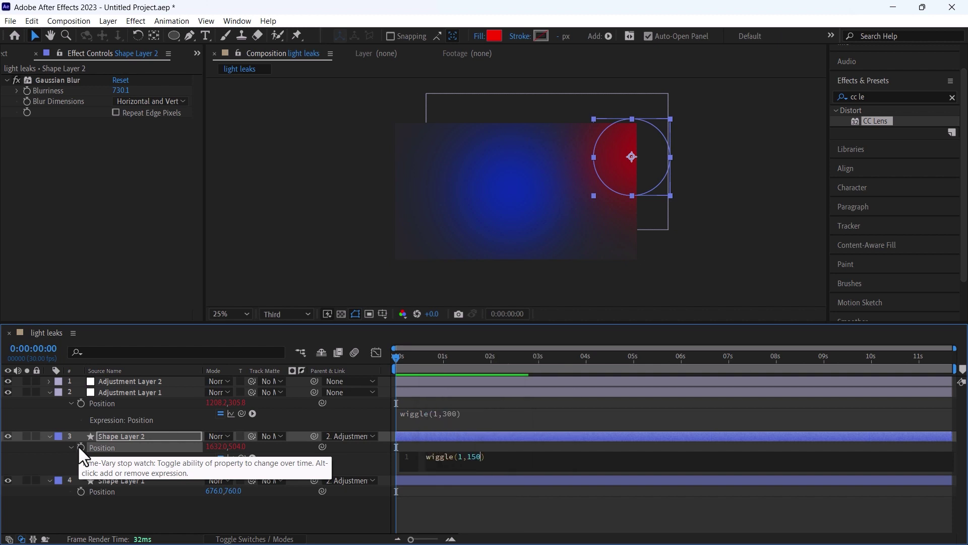
pyautogui.click(75, 510)
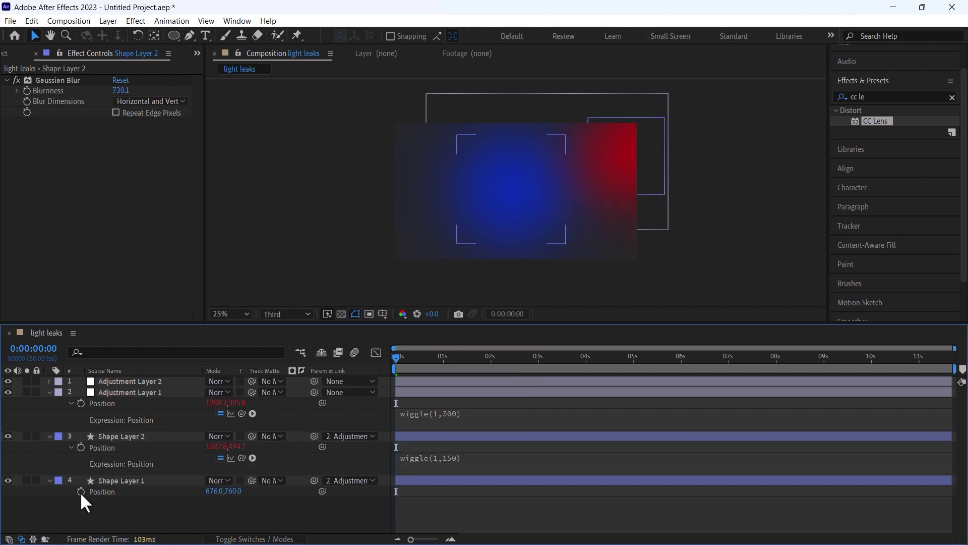
pyautogui.keyDown('alt'); pyautogui.click(80, 491); pyautogui.keyUp('alt')
pyautogui.write('wiggle()')
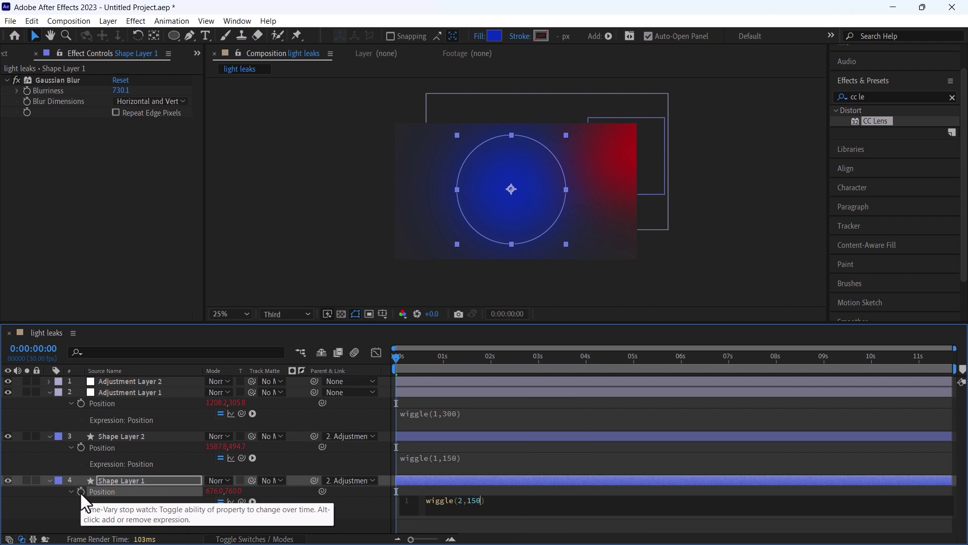
# Set both shape layers to Add blending mode with Opacity 83%
pyautogui.click(471, 530)
pyautogui.press('u')
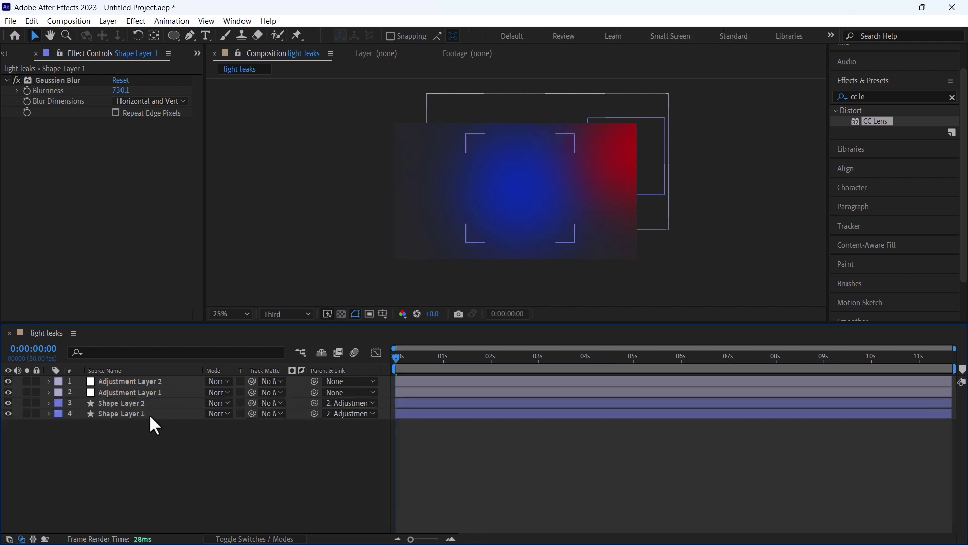
pyautogui.click(149, 413)
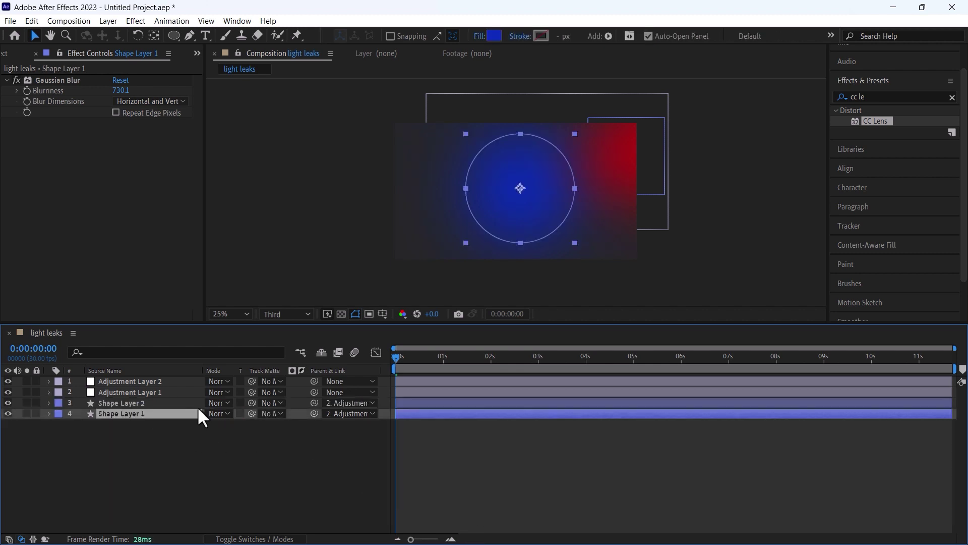
pyautogui.keyDown('shift'); pyautogui.click(141, 402); pyautogui.keyUp('shift')
pyautogui.click(227, 402)
pyautogui.click(268, 211)
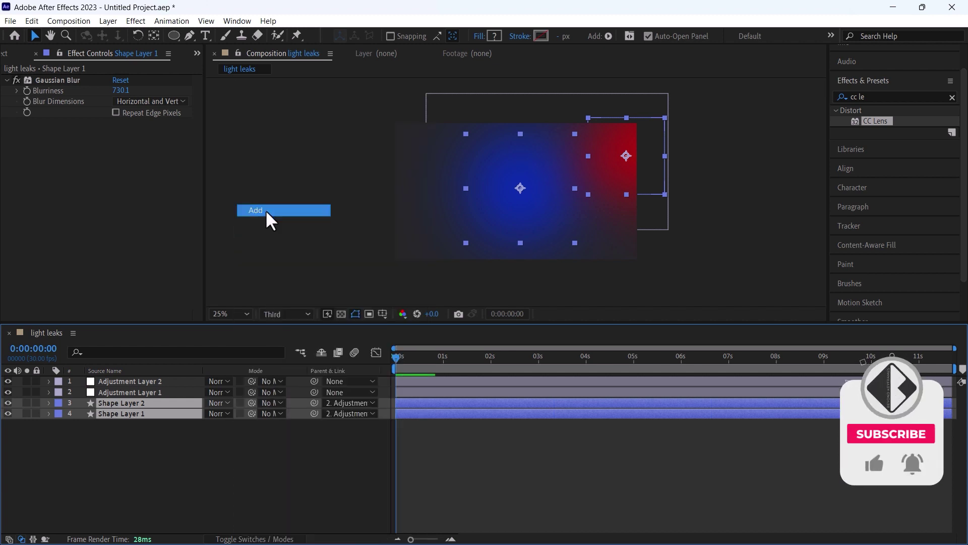
pyautogui.press('t')
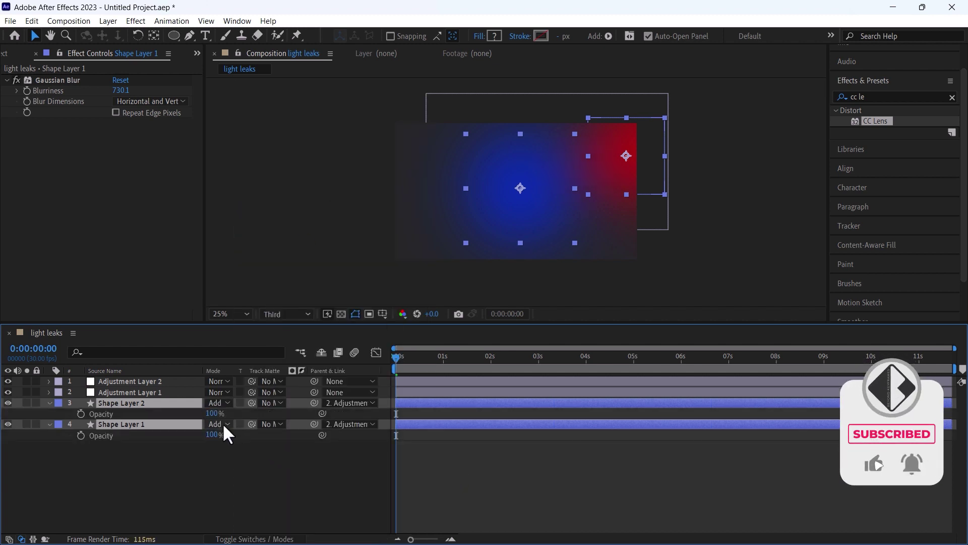
pyautogui.moveTo(216, 415); pyautogui.dragTo(208, 415)
# Preview the drifting glows and return to the start of the composition
pyautogui.click(477, 455)
pyautogui.press('space')
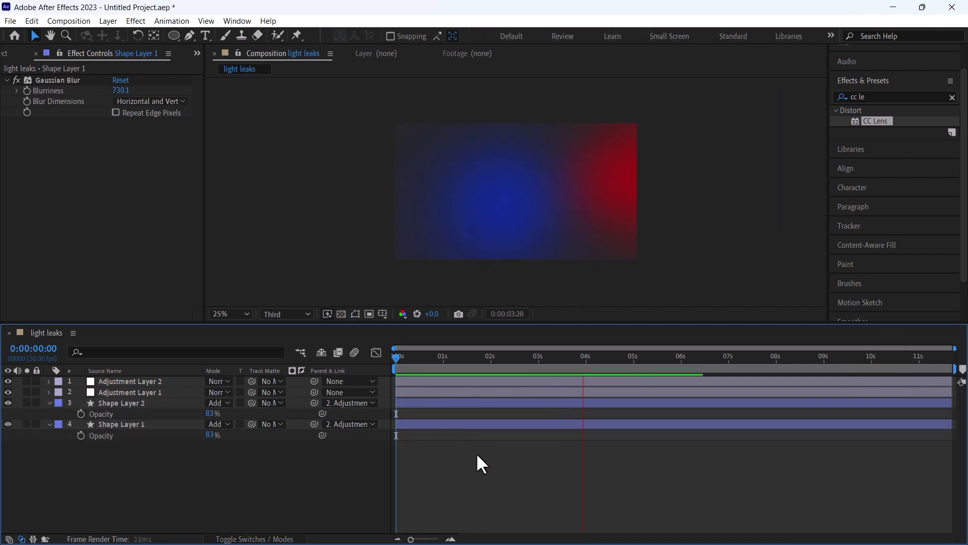
pyautogui.press('space')
pyautogui.click(420, 402)
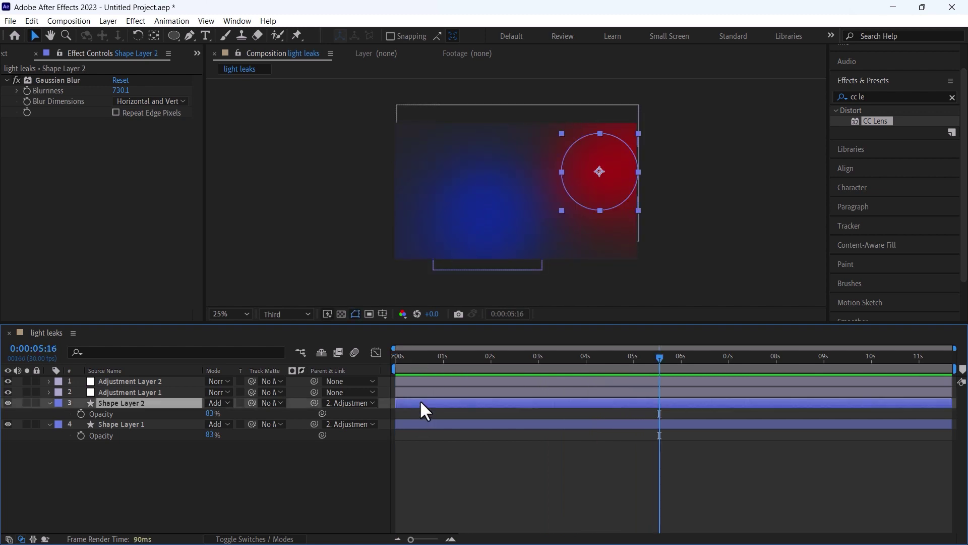
pyautogui.click(424, 423)
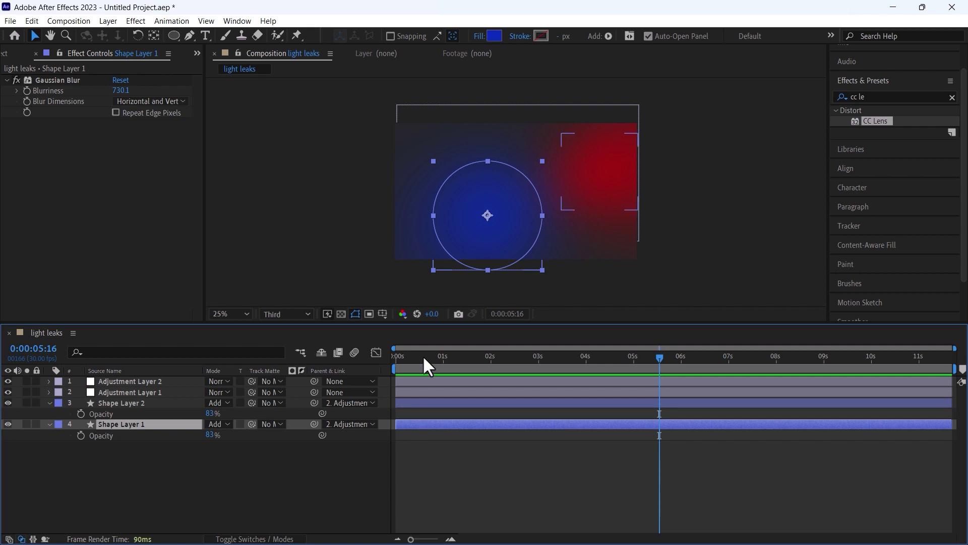
pyautogui.press('Home')
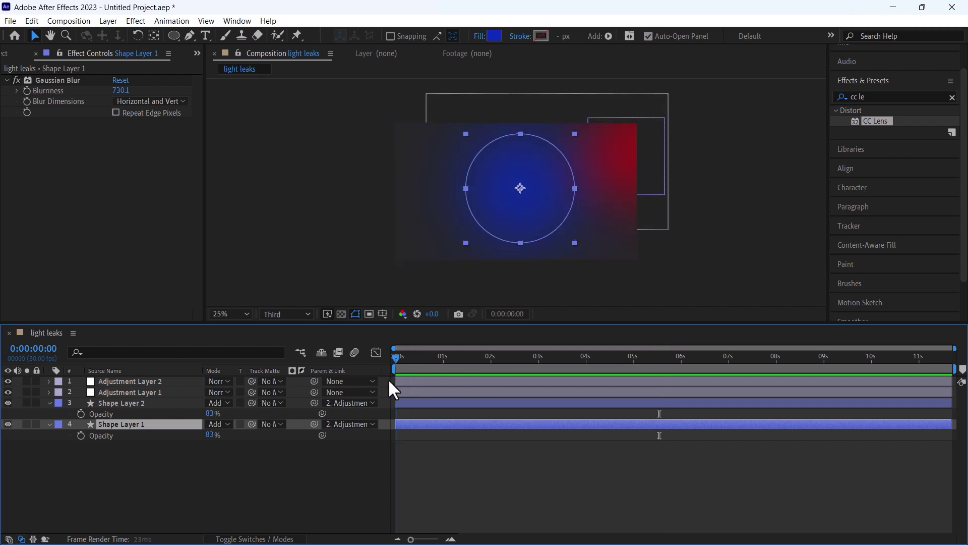
# Keyframe the red circle's position at 0s and 2s, and start keyframing the blue circle near the top edge
pyautogui.keyDown('ctrl'); pyautogui.click(168, 404); pyautogui.keyUp('ctrl')
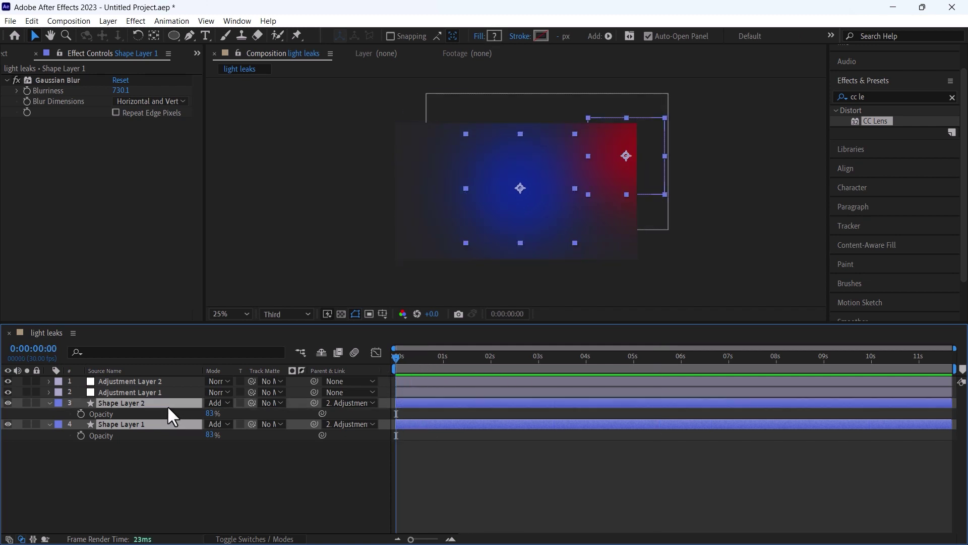
pyautogui.press('p')
pyautogui.click(90, 450)
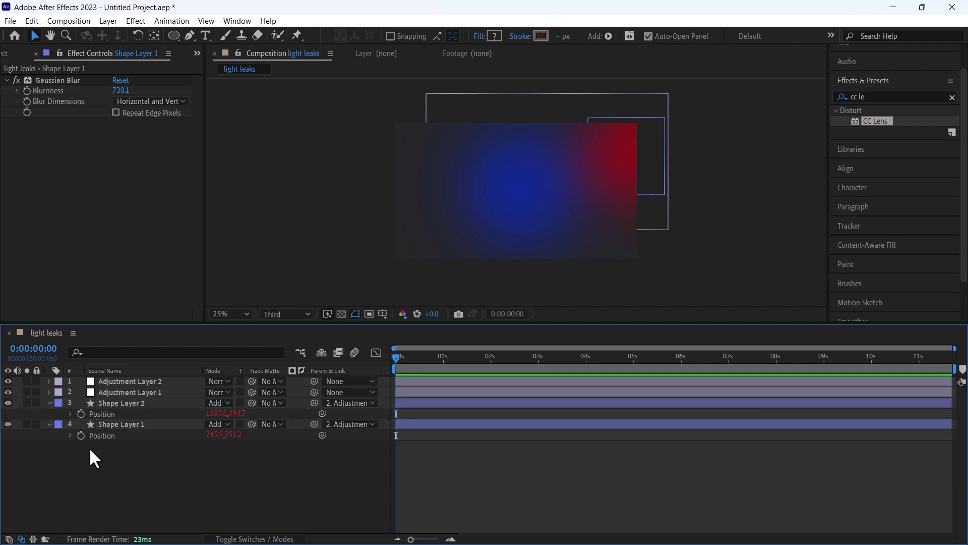
pyautogui.click(81, 414)
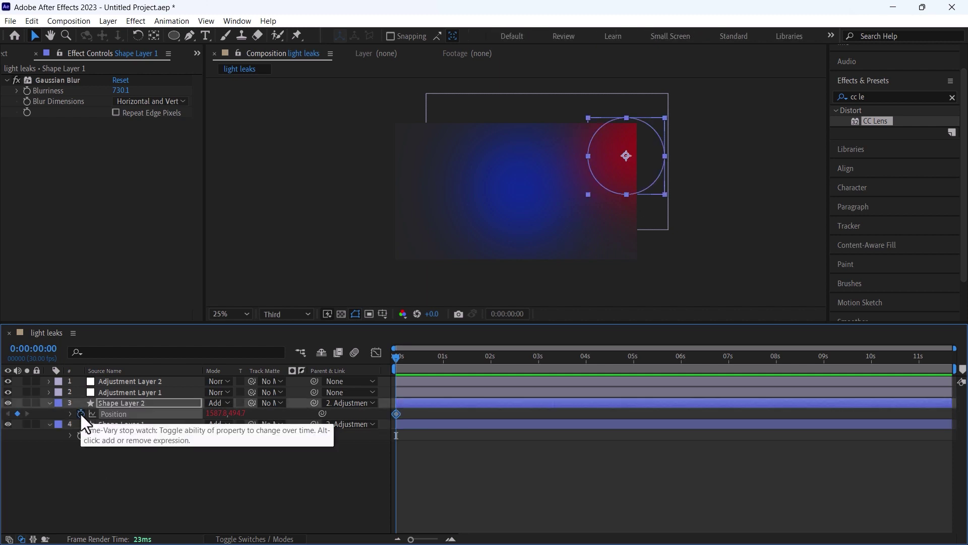
pyautogui.moveTo(408, 356); pyautogui.dragTo(491, 356)
pyautogui.moveTo(586, 211); pyautogui.dragTo(556, 309)
pyautogui.click(443, 360)
pyautogui.click(452, 424)
pyautogui.moveTo(437, 251); pyautogui.dragTo(459, 115)
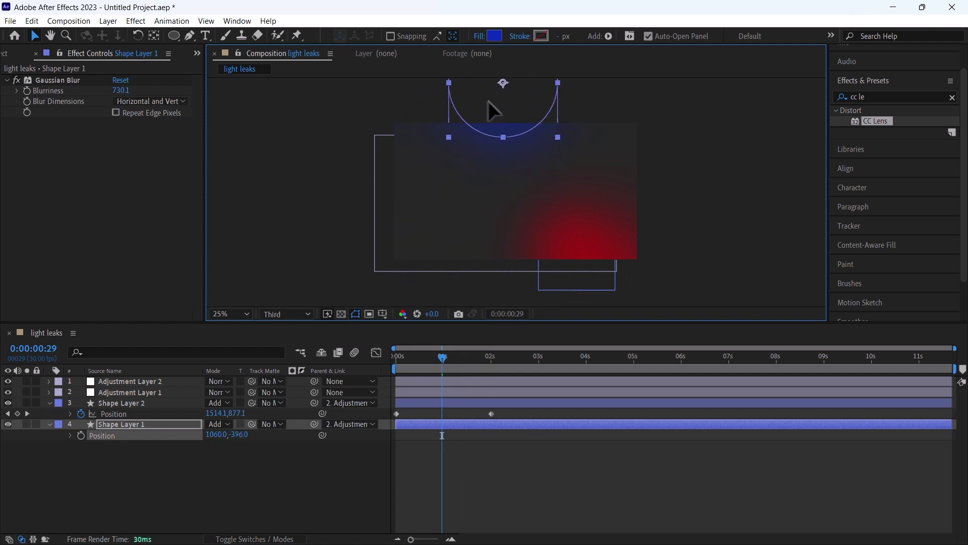
pyautogui.click(81, 435)
# Move the blue circle down-left at 4s and the red circle to the frame centre, then preview
pyautogui.moveTo(450, 360); pyautogui.dragTo(586, 358)
pyautogui.moveTo(449, 201); pyautogui.dragTo(413, 259)
pyautogui.click(601, 403)
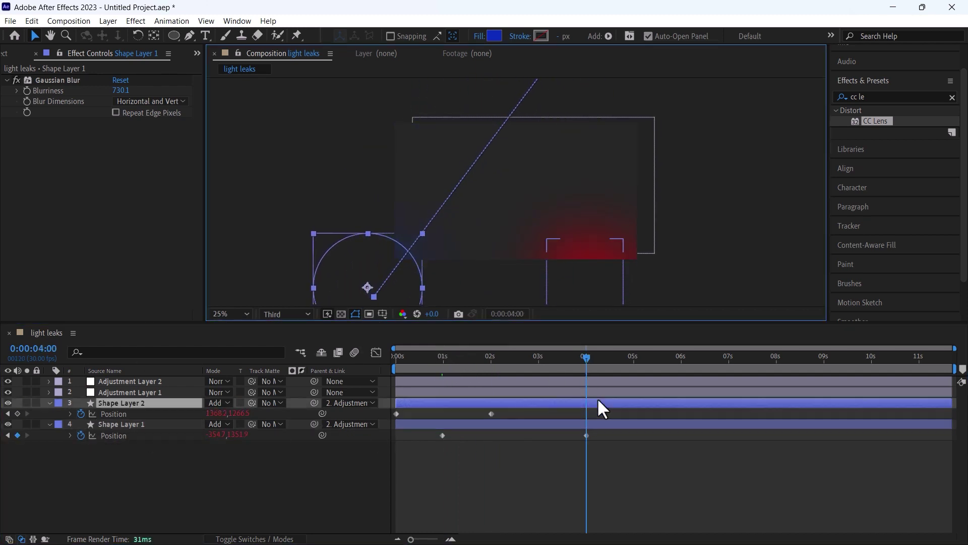
pyautogui.moveTo(575, 275); pyautogui.dragTo(494, 174)
pyautogui.press('Home')
pyautogui.press('space')
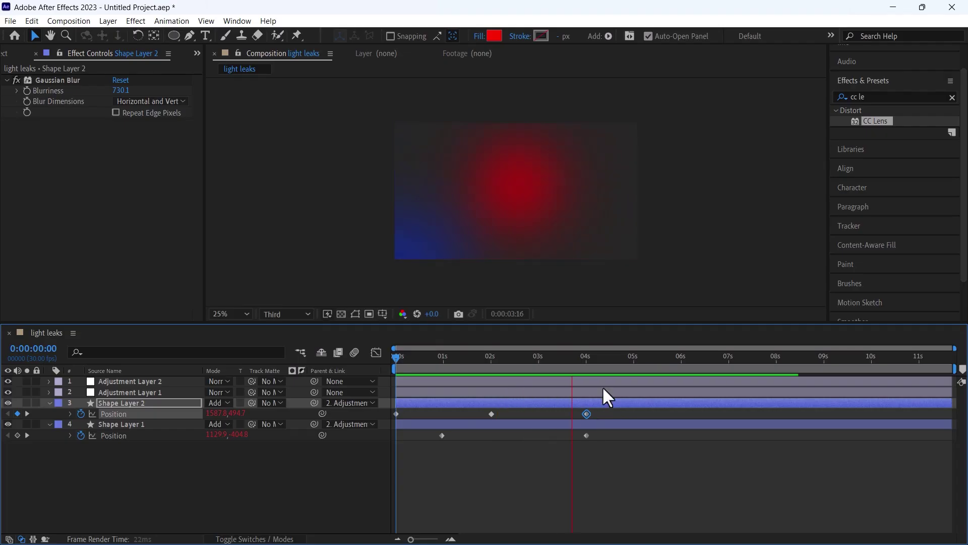
# Add a red circle keyframe to the right around 6:16 and a blue circle keyframe at 5:16
pyautogui.moveTo(593, 358); pyautogui.dragTo(647, 358)
pyautogui.moveTo(471, 210); pyautogui.dragTo(706, 189)
pyautogui.moveTo(647, 413); pyautogui.dragTo(718, 413)
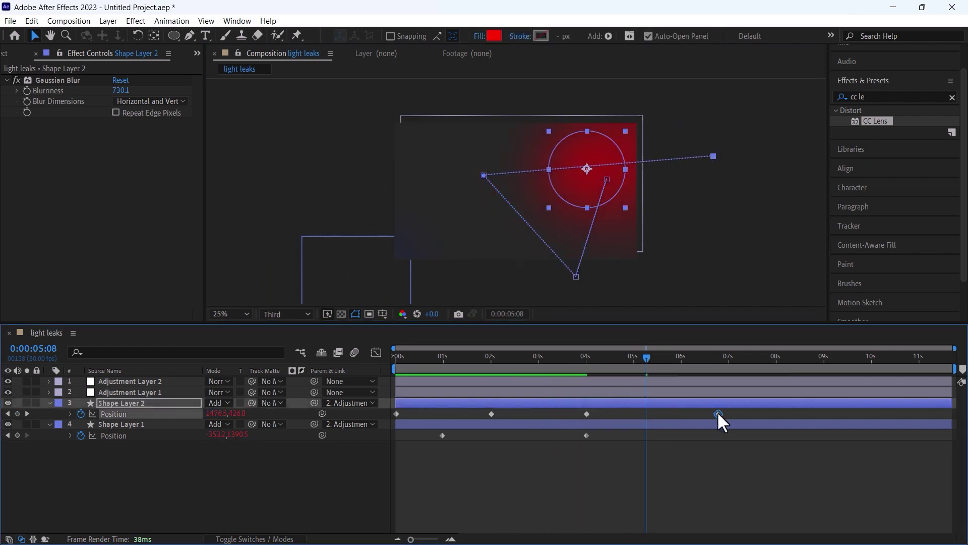
pyautogui.press('Home')
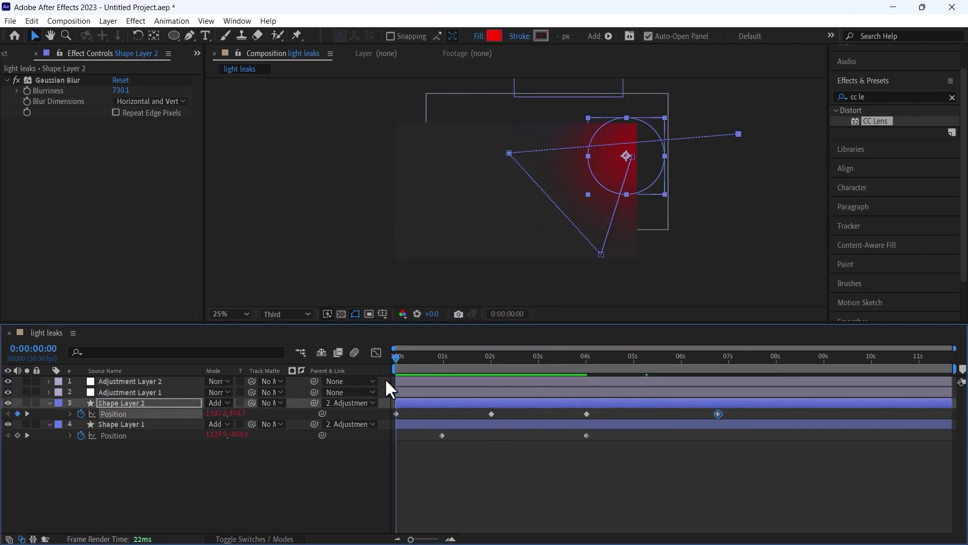
pyautogui.press('space')
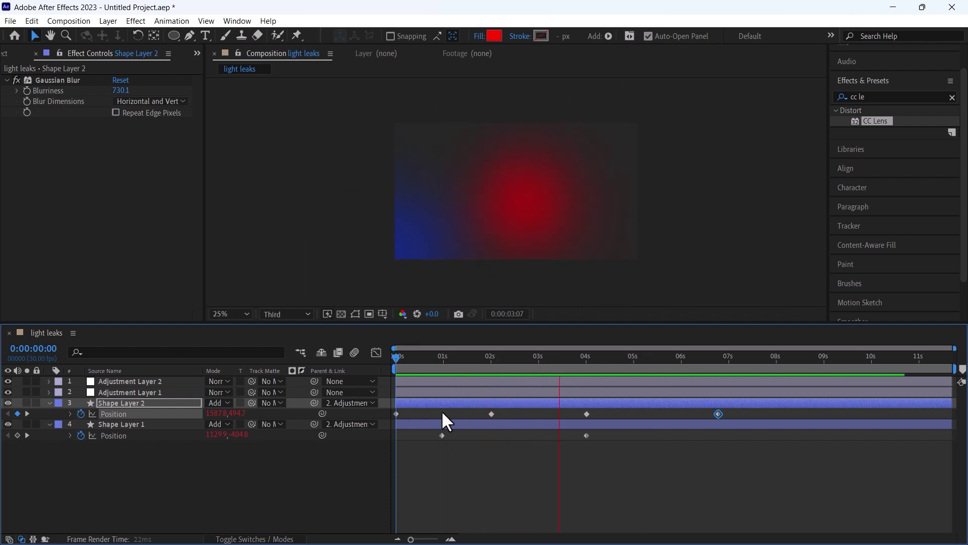
pyautogui.click(507, 361)
pyautogui.click(651, 424)
pyautogui.press('space')
# Add keyframes moving the blue circle right at 8:20 and the red circle at 9:18
pyautogui.click(811, 359)
pyautogui.moveTo(523, 292); pyautogui.dragTo(688, 267)
pyautogui.press('space')
pyautogui.click(853, 359)
pyautogui.moveTo(555, 212); pyautogui.dragTo(486, 120)
pyautogui.press('space')
pyautogui.click(729, 446)
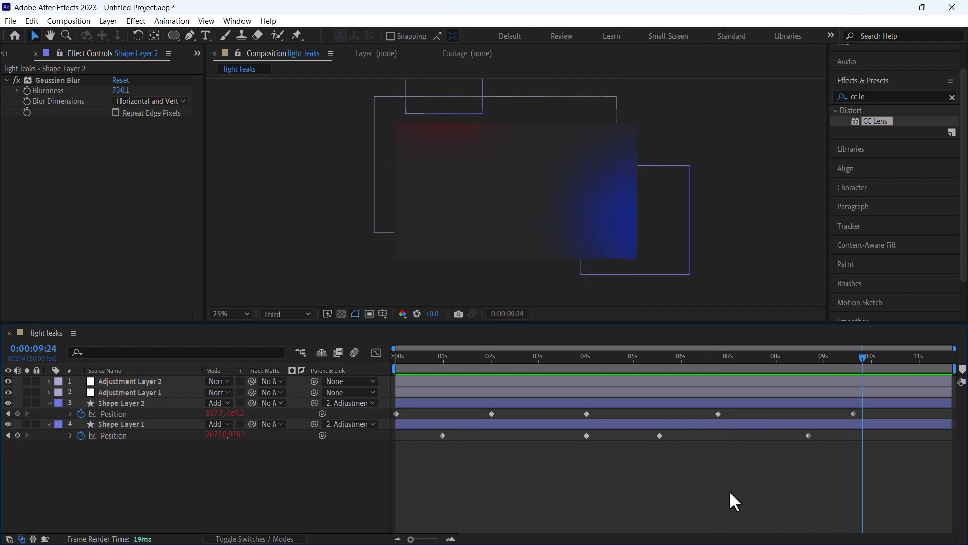
# Extend the light leaks composition duration to 0:00:31:21
pyautogui.hotkey('ctrl', 'k')
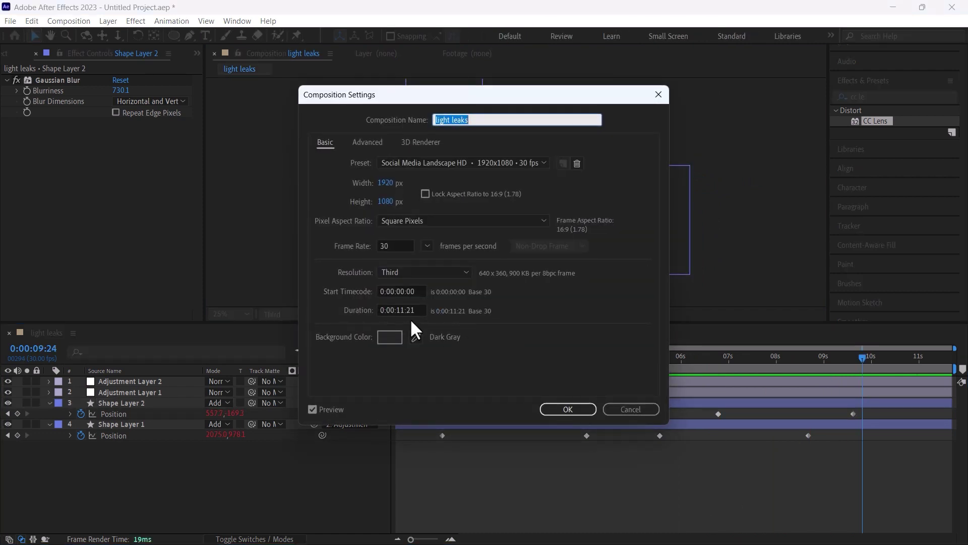
pyautogui.click(397, 310)
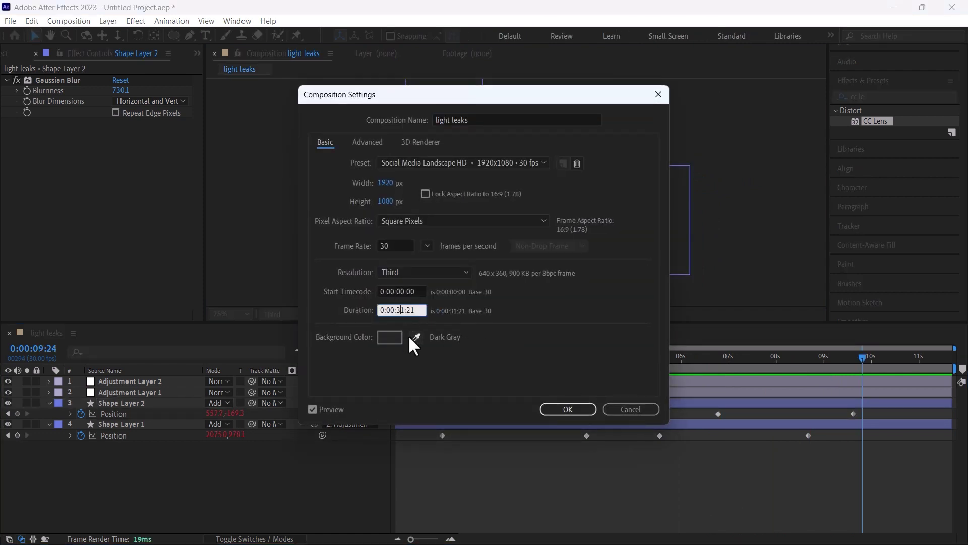
pyautogui.write('3')
pyautogui.press('Return')
pyautogui.hscroll(2, 646, 444)
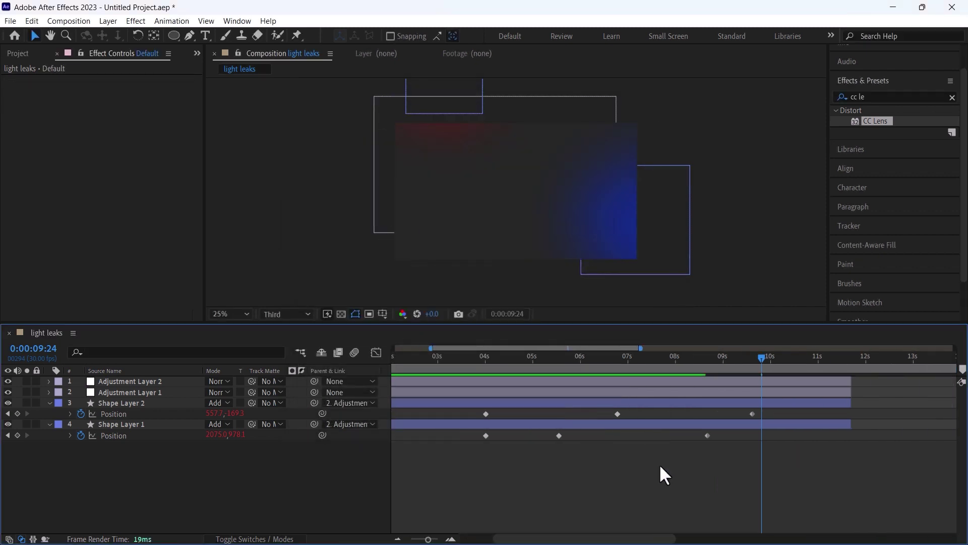
# Extend all four layers out to the end of the composition
pyautogui.click(810, 424)
pyautogui.keyDown('shift'); pyautogui.click(809, 382); pyautogui.keyUp('shift')
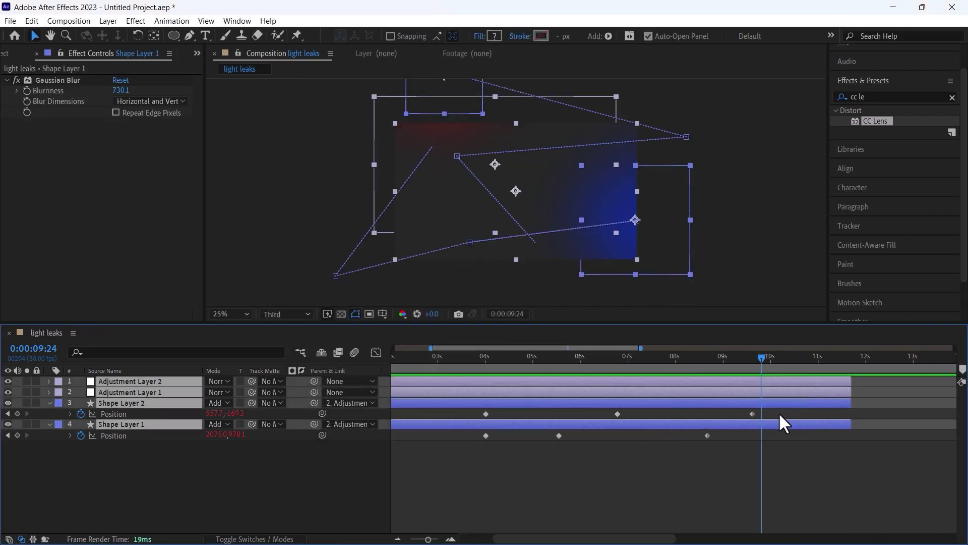
pyautogui.press(';')
pyautogui.moveTo(604, 397); pyautogui.dragTo(956, 397)
# Copy Shape Layer 2's first Position keyframe to 12:19 to close the red circle's loop
pyautogui.click(603, 361)
pyautogui.click(419, 403)
pyautogui.click(396, 414)
pyautogui.hotkey('ctrl', 'c')
pyautogui.hotkey('ctrl', 'v')
pyautogui.moveTo(440, 360); pyautogui.dragTo(604, 377)
# Copy Shape Layer 1's first Position keyframe to 12:19 to close the blue circle's loop
pyautogui.press('k')
pyautogui.click(413, 435)
pyautogui.hotkey('ctrl', 'c')
pyautogui.hotkey('ctrl', 'v')
# Preview the loop from about 9 seconds to 12:19, then return to the start
pyautogui.click(558, 358)
pyautogui.press('space')
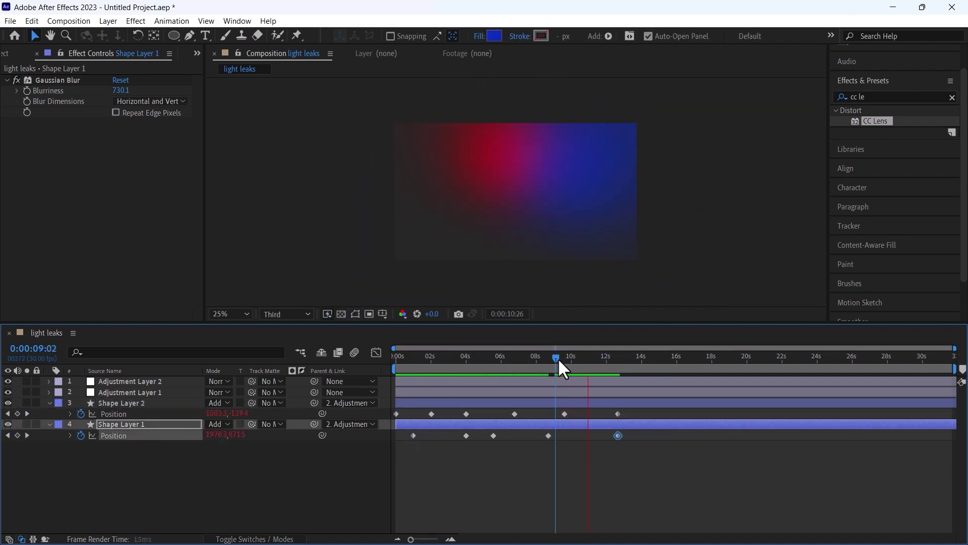
pyautogui.click(618, 357)
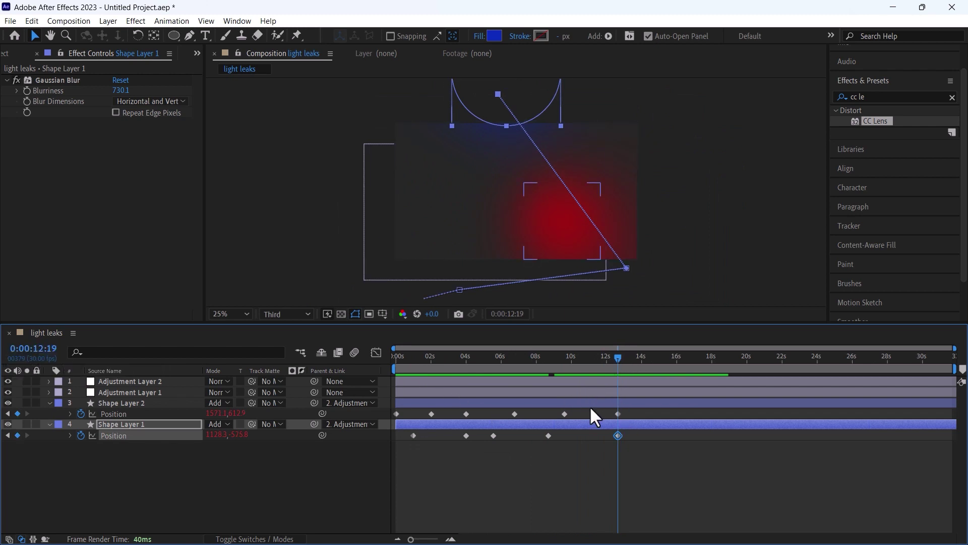
pyautogui.moveTo(601, 353); pyautogui.dragTo(378, 371)
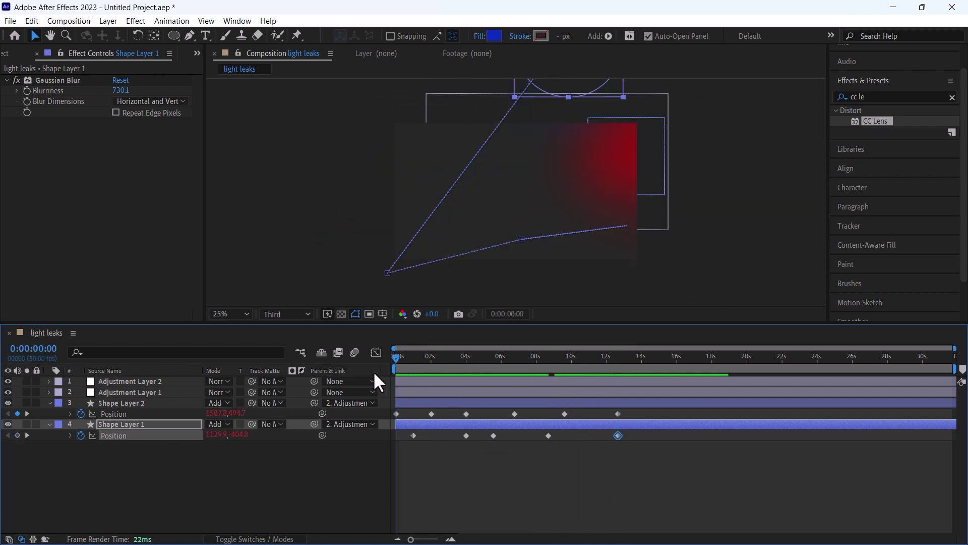
# Hide the Parent & Link column and check the closing keyframes at 12:19
pyautogui.rightClick(374, 373)
pyautogui.click(389, 381)
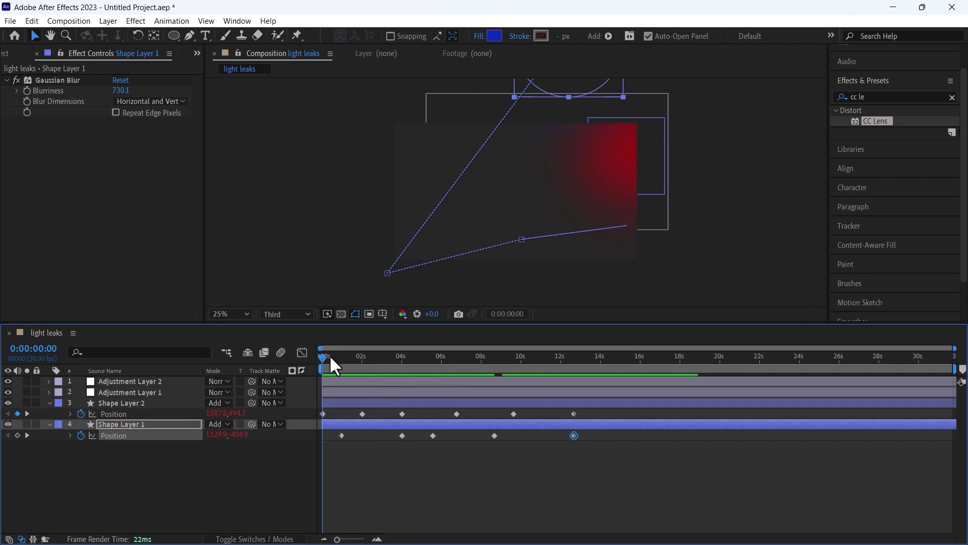
pyautogui.moveTo(331, 357); pyautogui.dragTo(566, 385)
pyautogui.press('F2')
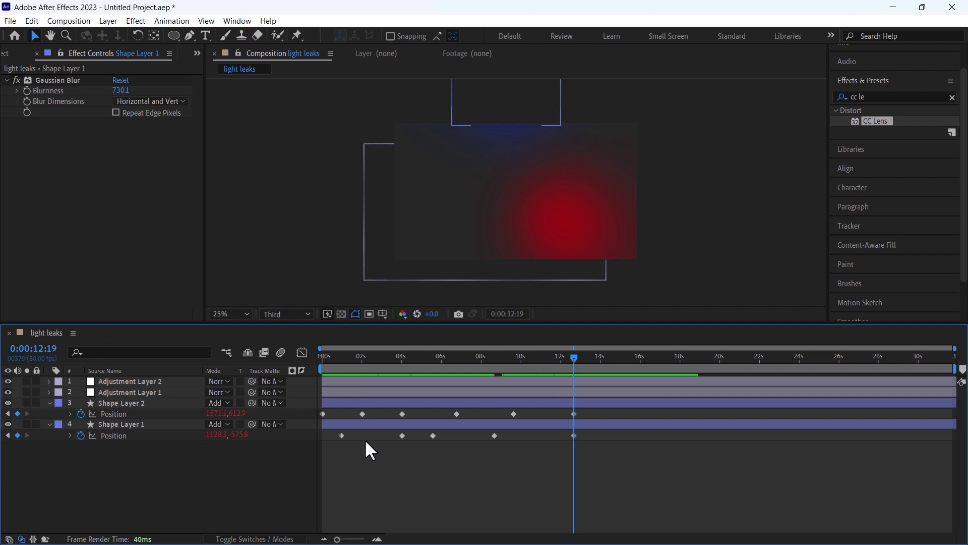
# Import the business-man .mov clip and build a new composition from it
pyautogui.click(16, 52)
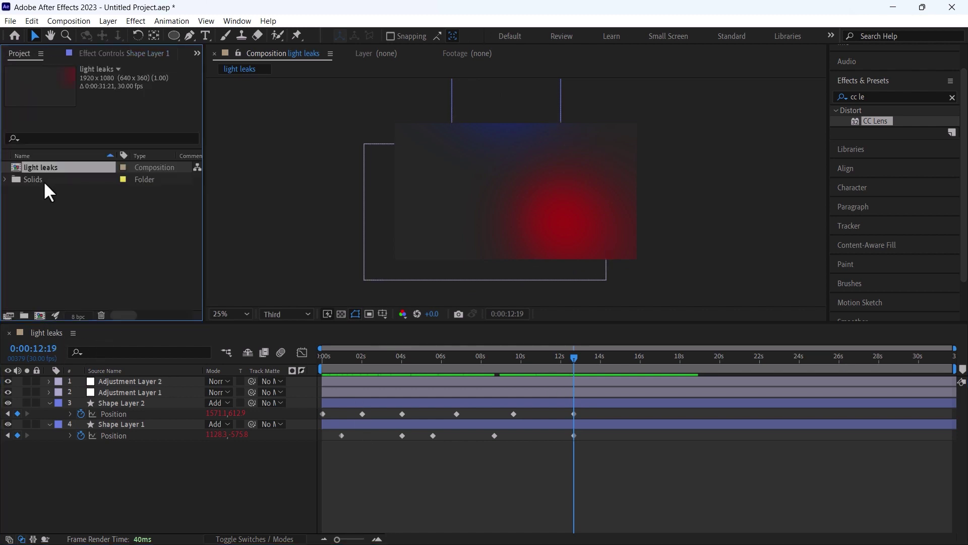
pyautogui.click(48, 205)
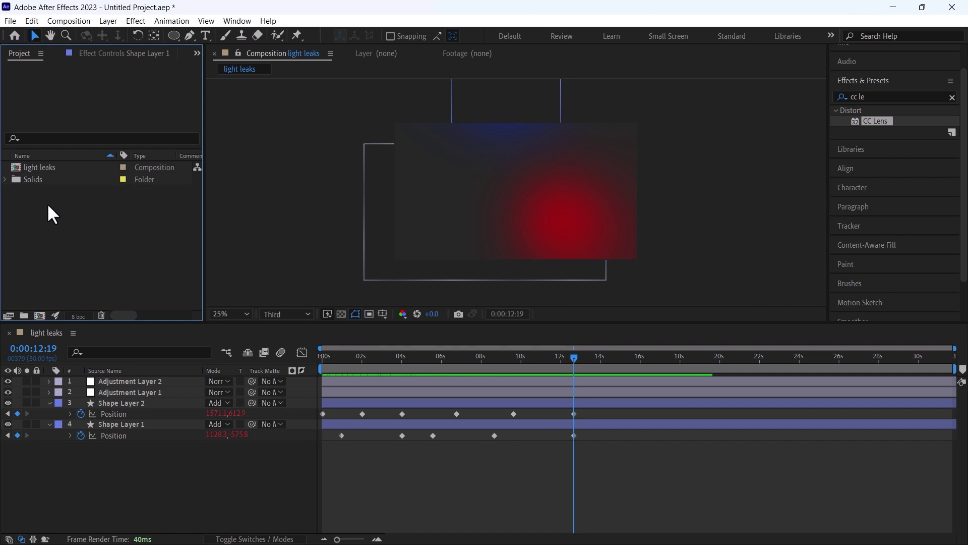
pyautogui.click(67, 177)
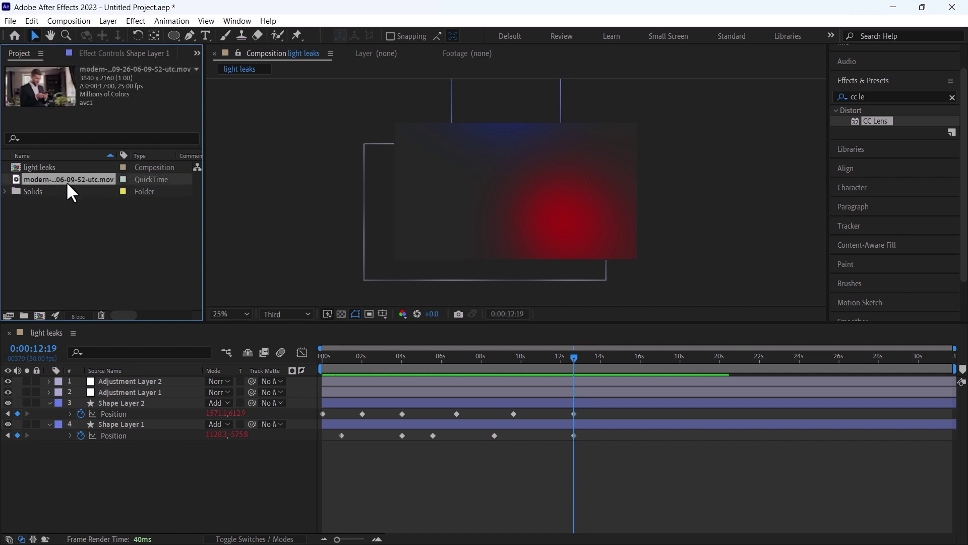
pyautogui.moveTo(64, 177); pyautogui.dragTo(39, 315)
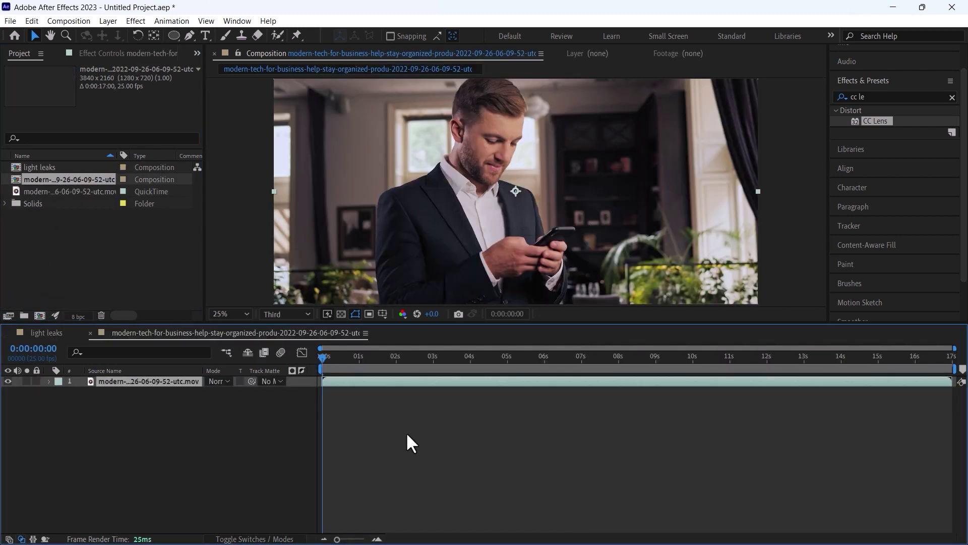
# Set the footage composition size to 1920x1080
pyautogui.click(406, 432)
pyautogui.hotkey('ctrl', 'k')
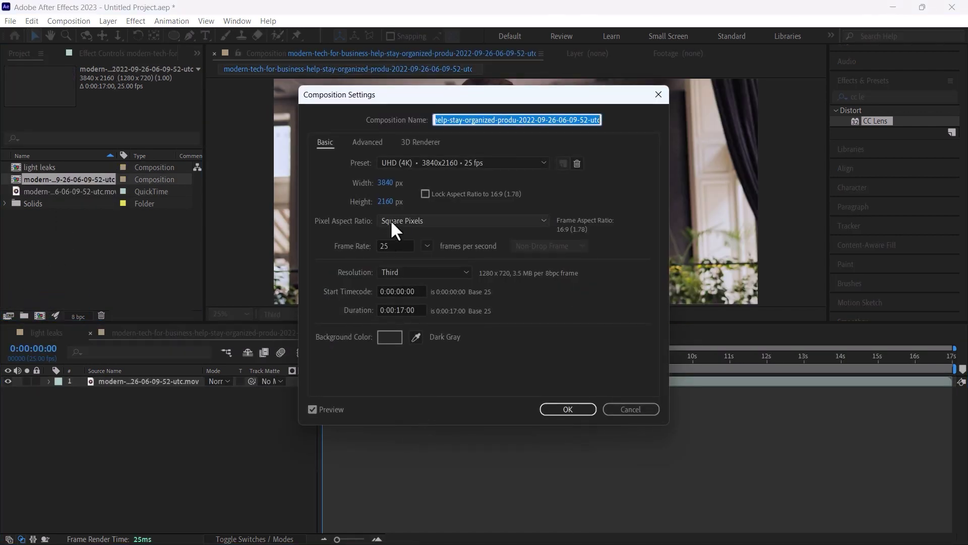
pyautogui.click(387, 183)
pyautogui.write('1920')
pyautogui.press('Tab')
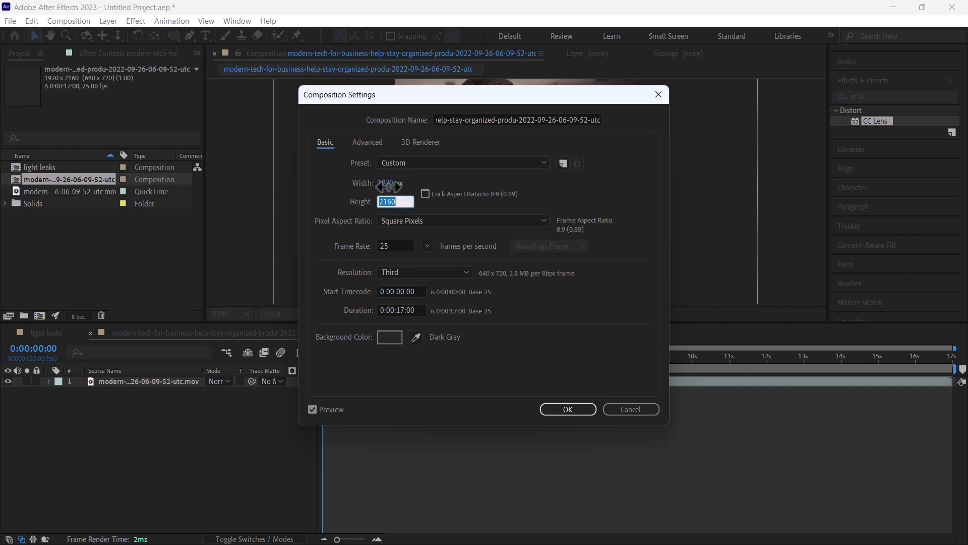
pyautogui.write('1080')
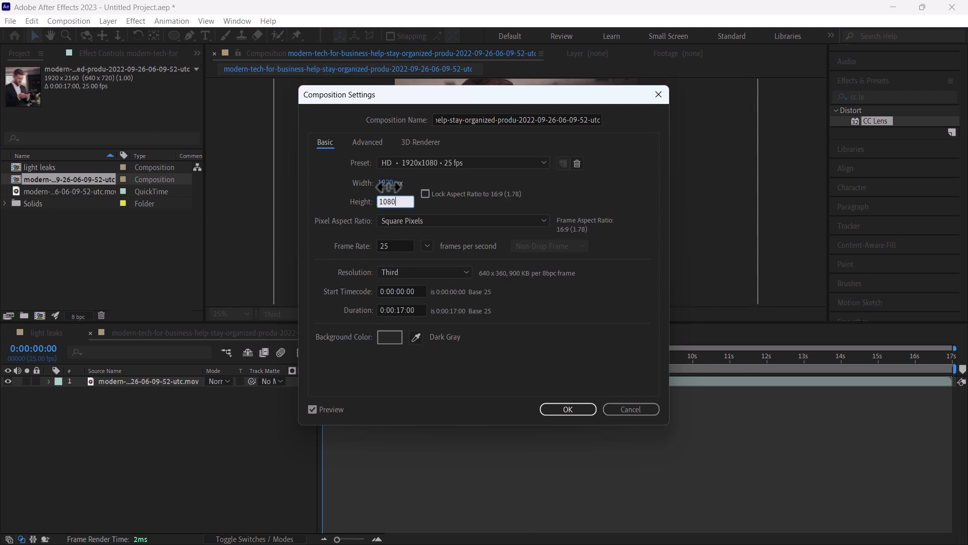
pyautogui.press('Return')
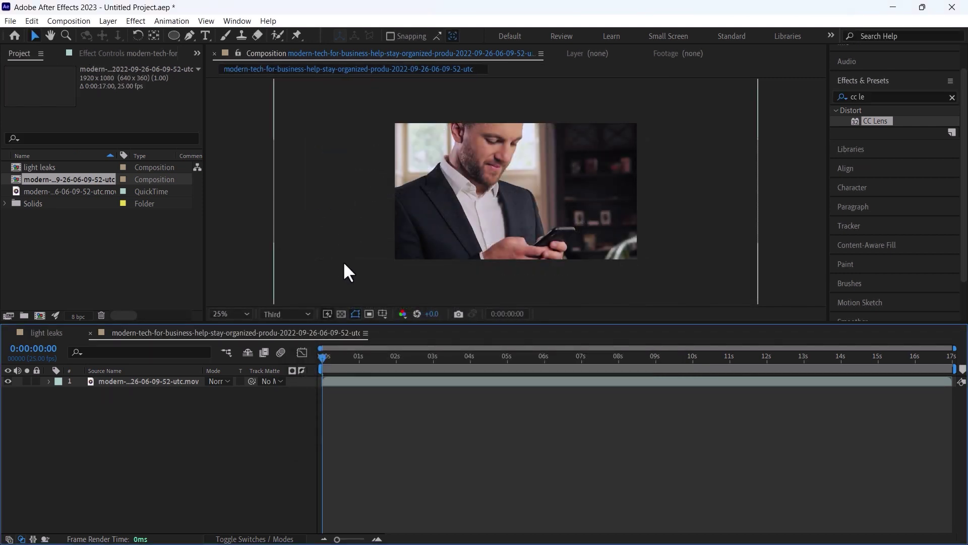
# Check the light leaks composition settings and cancel without changes
pyautogui.click(46, 334)
pyautogui.hotkey('ctrl', 'k')
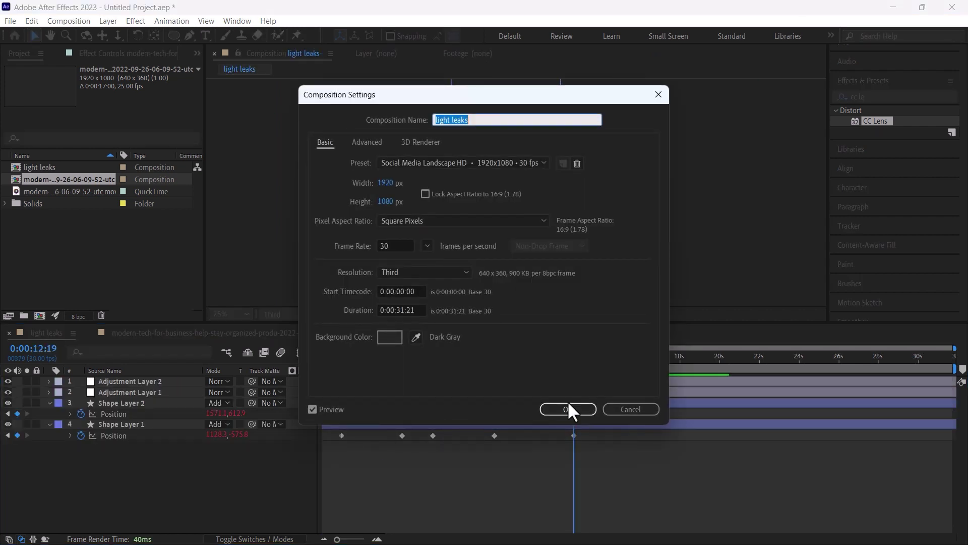
pyautogui.click(608, 409)
# Set the footage layer's Scale to 50%
pyautogui.click(221, 334)
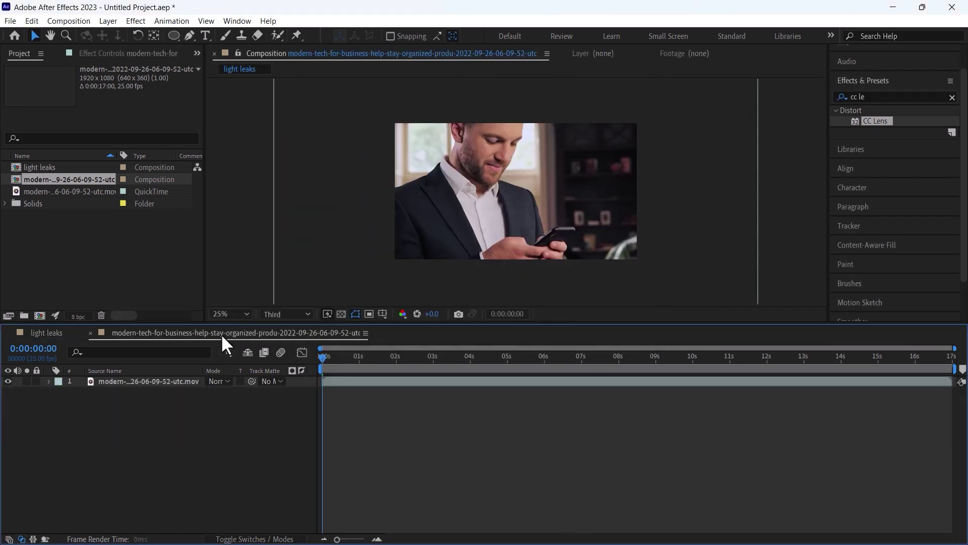
pyautogui.click(156, 382)
pyautogui.press('s')
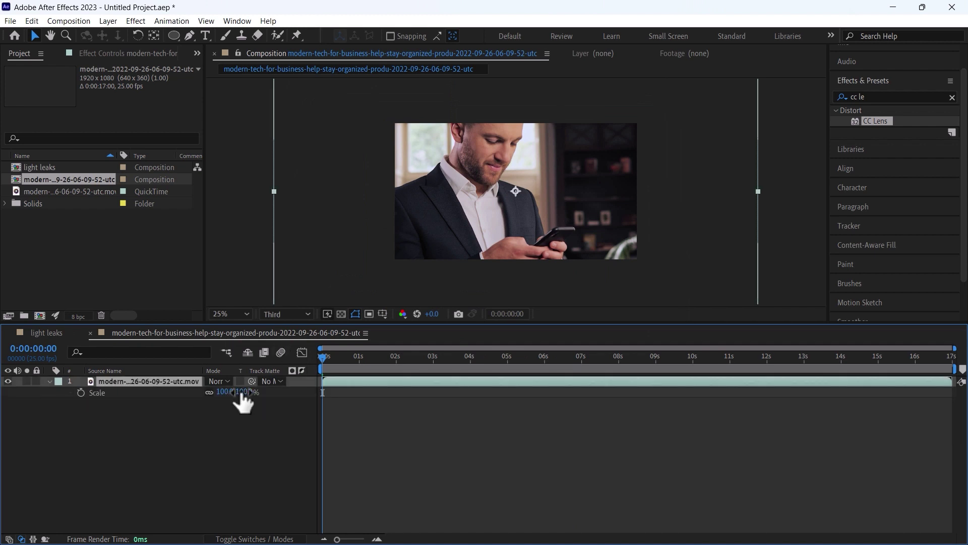
pyautogui.click(244, 392)
pyautogui.write('50')
pyautogui.press('Return')
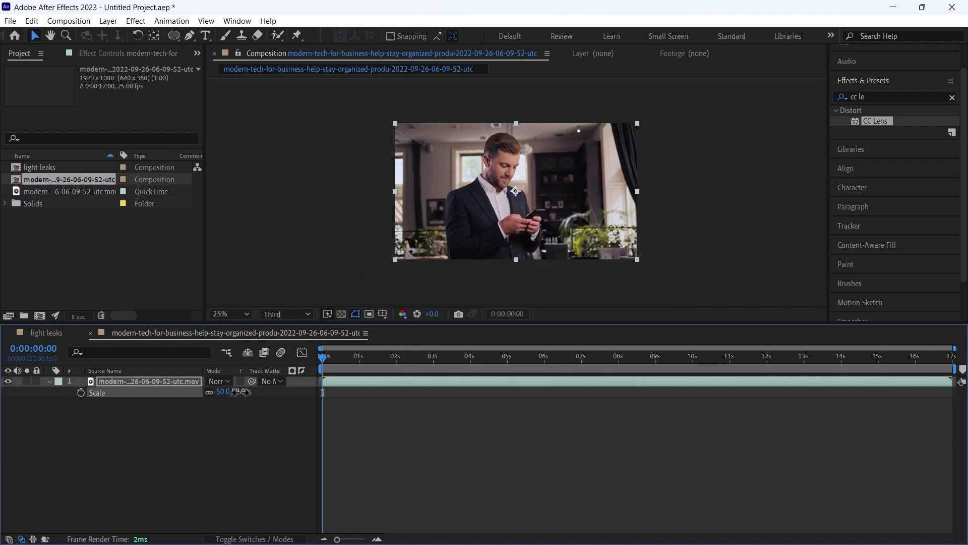
# Place the light leaks comp above the footage with Screen blend mode
pyautogui.click(49, 167)
pyautogui.moveTo(52, 176); pyautogui.dragTo(121, 377)
pyautogui.click(218, 382)
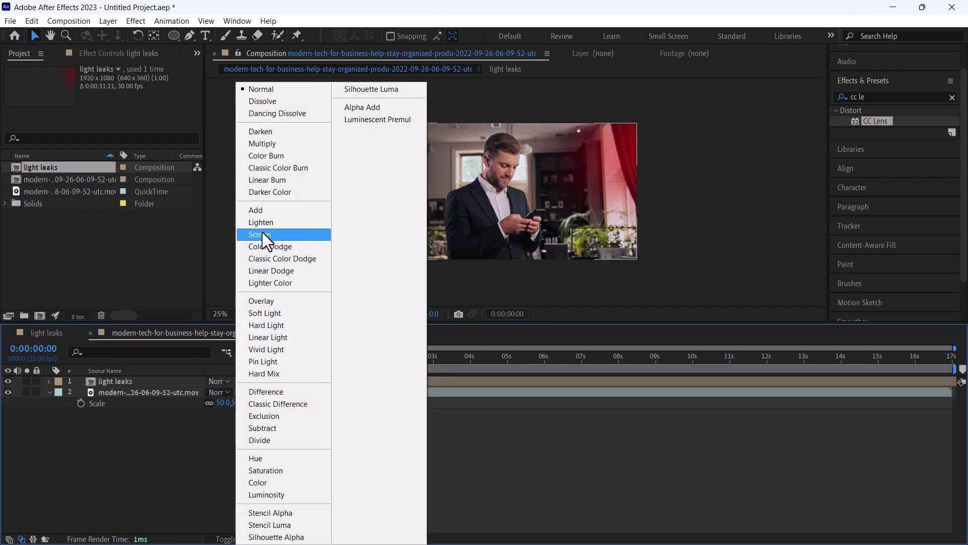
pyautogui.click(261, 234)
# Enable Time Remapping on the light leaks layer
pyautogui.rightClick(125, 379)
pyautogui.moveTo(231, 93)
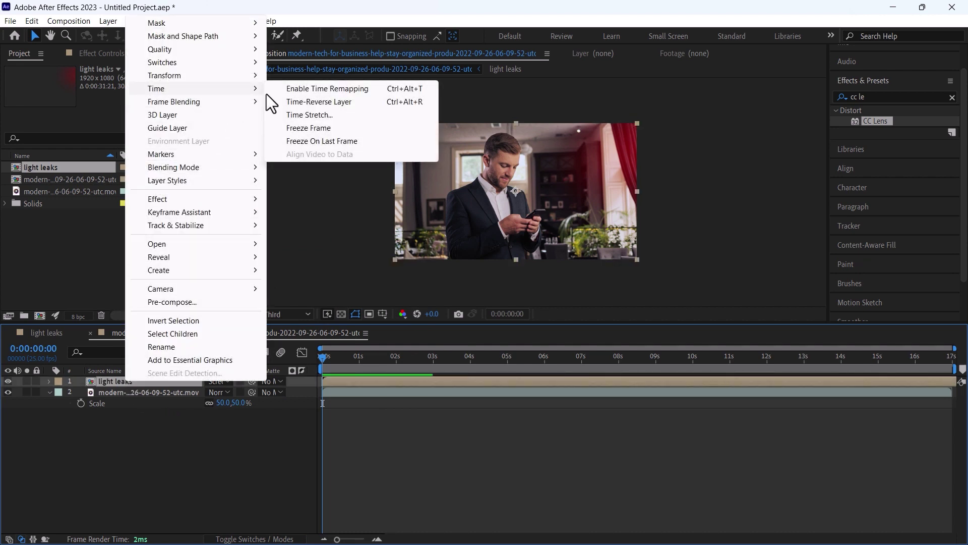
pyautogui.click(335, 90)
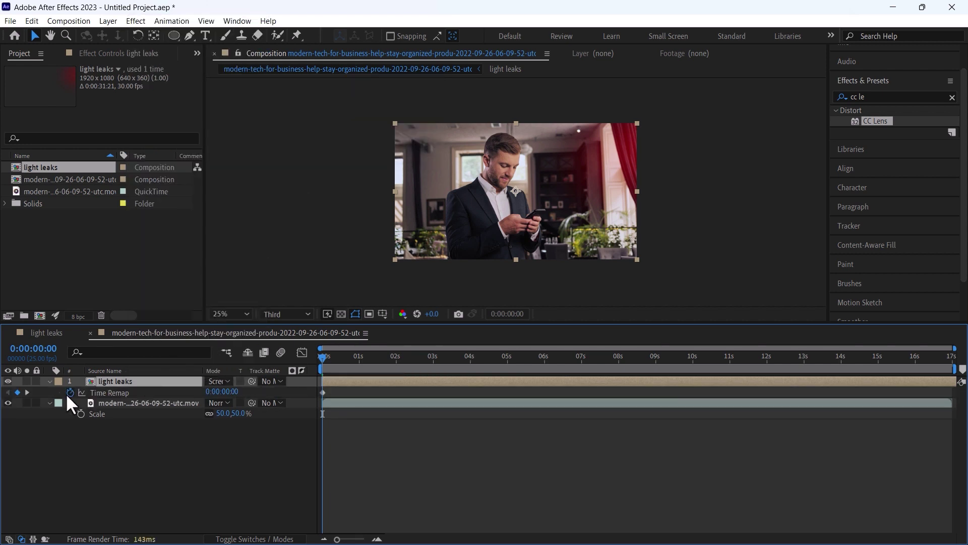
# Add a Time Remap keyframe to the light leaks layer at 12:16
pyautogui.click(773, 357)
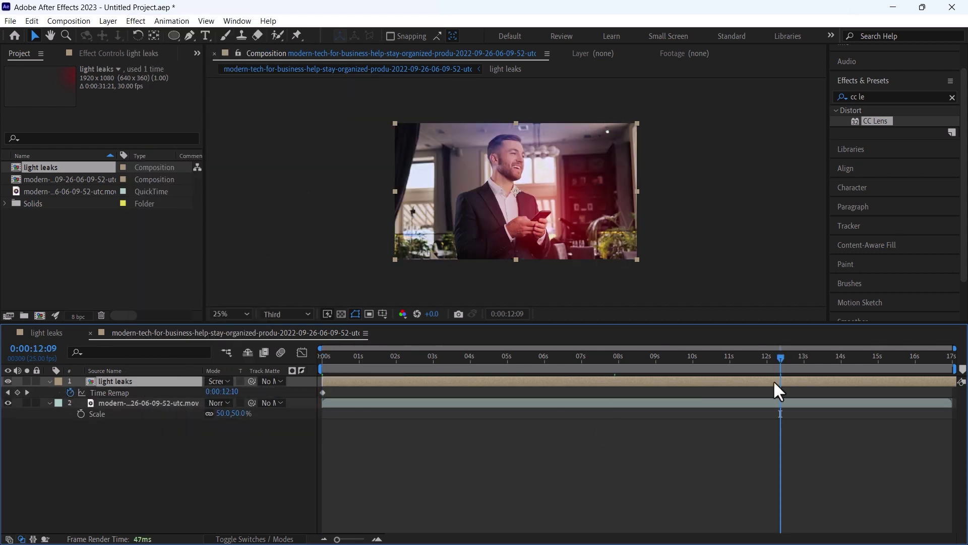
pyautogui.doubleClick(774, 380)
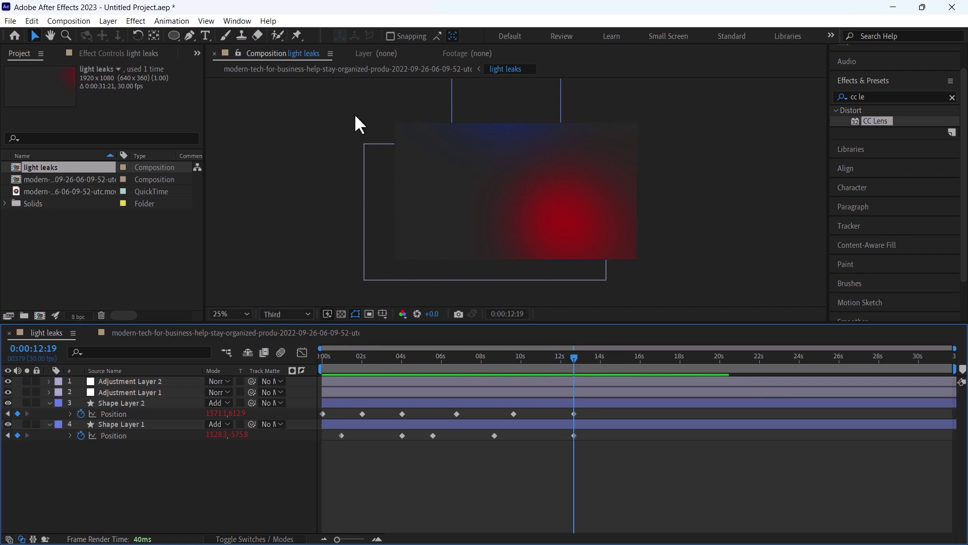
pyautogui.click(325, 70)
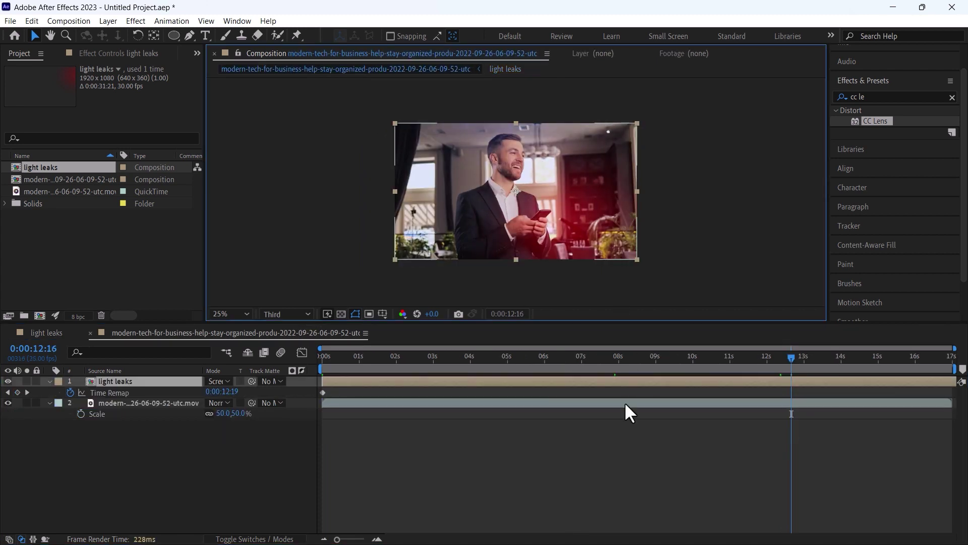
pyautogui.click(17, 392)
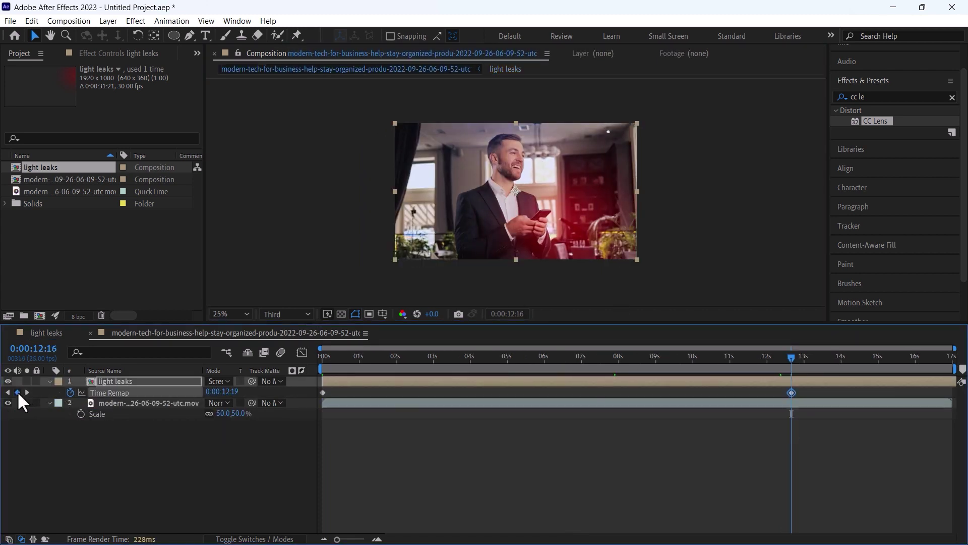
# Split the light leaks layer at 12:16 and delete the part after it
pyautogui.click(812, 380)
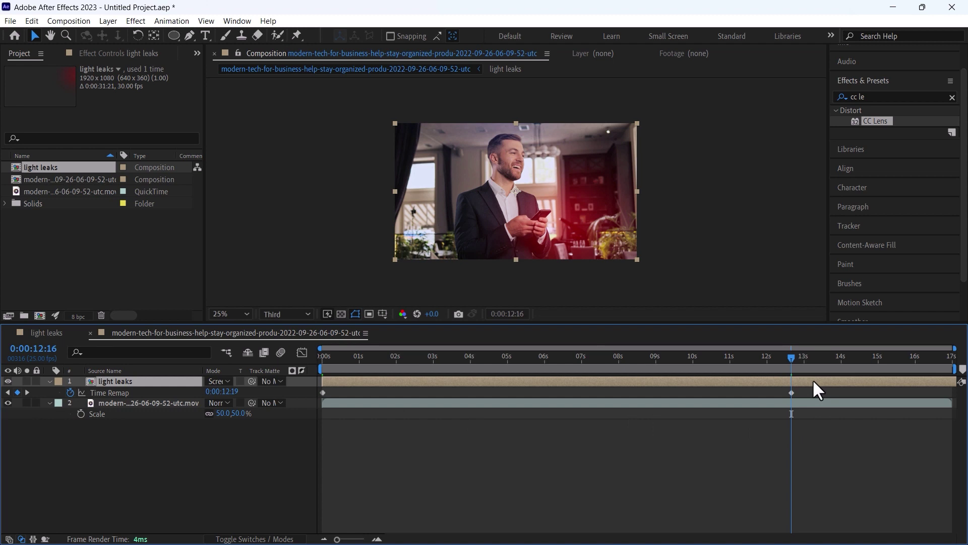
pyautogui.hotkey('ctrl', 'shift', 'd')
pyautogui.press('Delete')
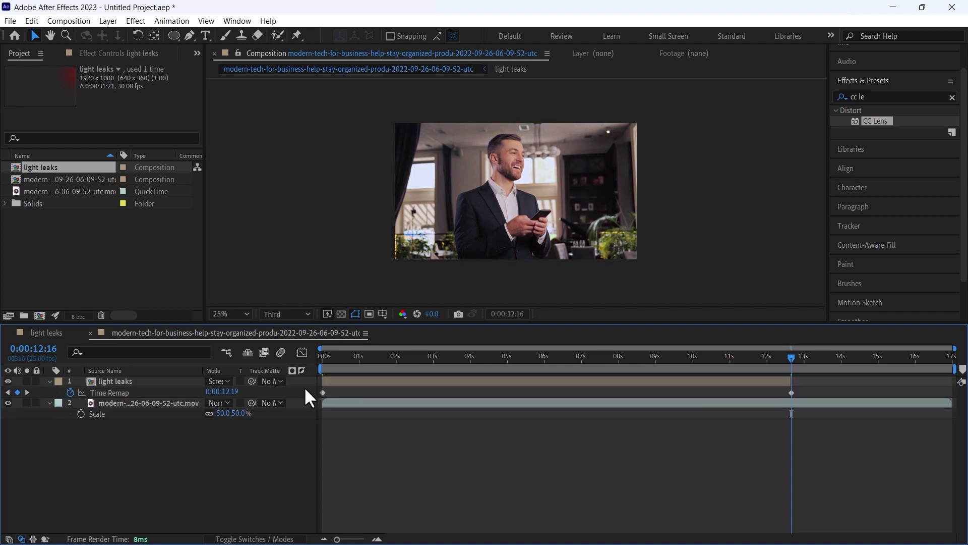
# Give the light leaks Time Remap the expression loopOut("cycle")
pyautogui.keyDown('shift'); pyautogui.click(324, 393); pyautogui.keyUp('shift')
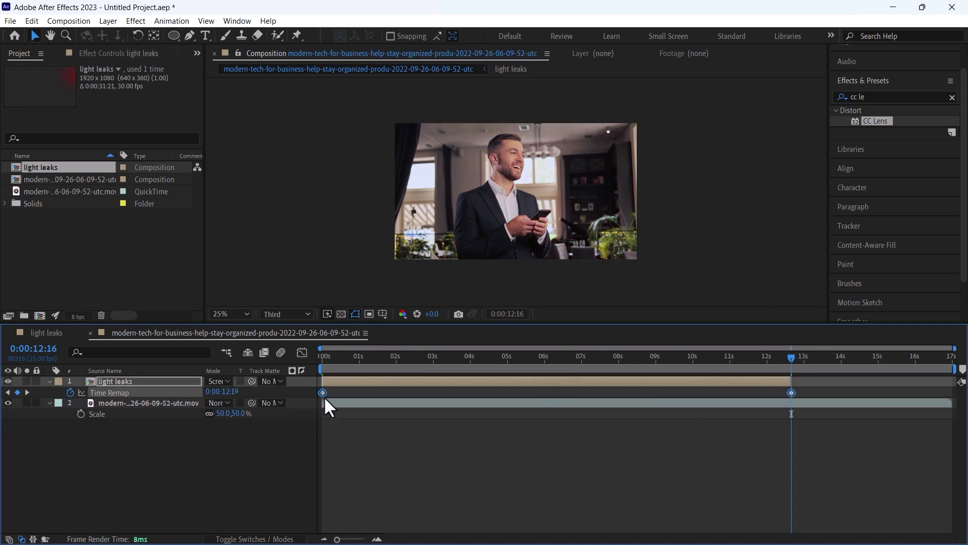
pyautogui.keyDown('alt'); pyautogui.click(70, 391); pyautogui.keyUp('alt')
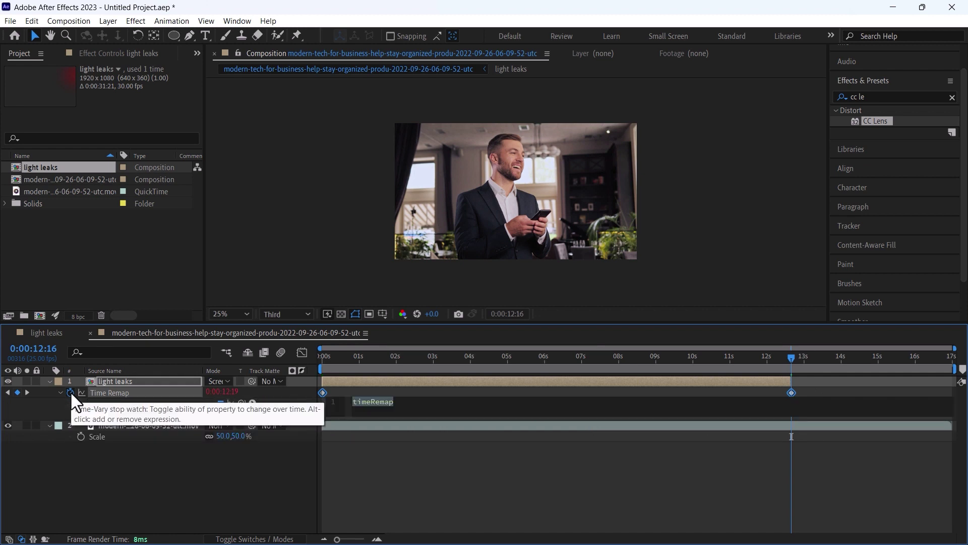
pyautogui.write('loo')
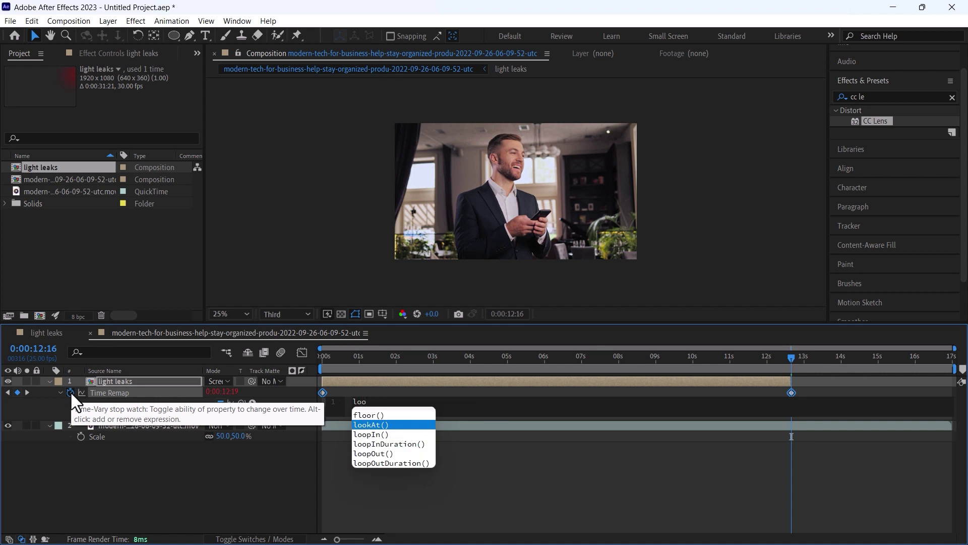
pyautogui.press('Down')
pyautogui.press('Down')
pyautogui.press('Down')
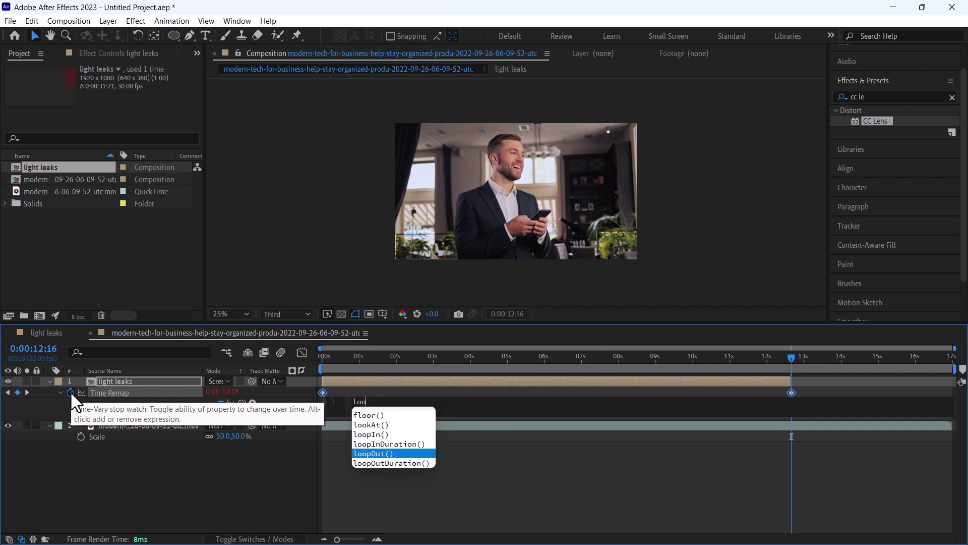
pyautogui.press('Return')
pyautogui.write('"cycle')
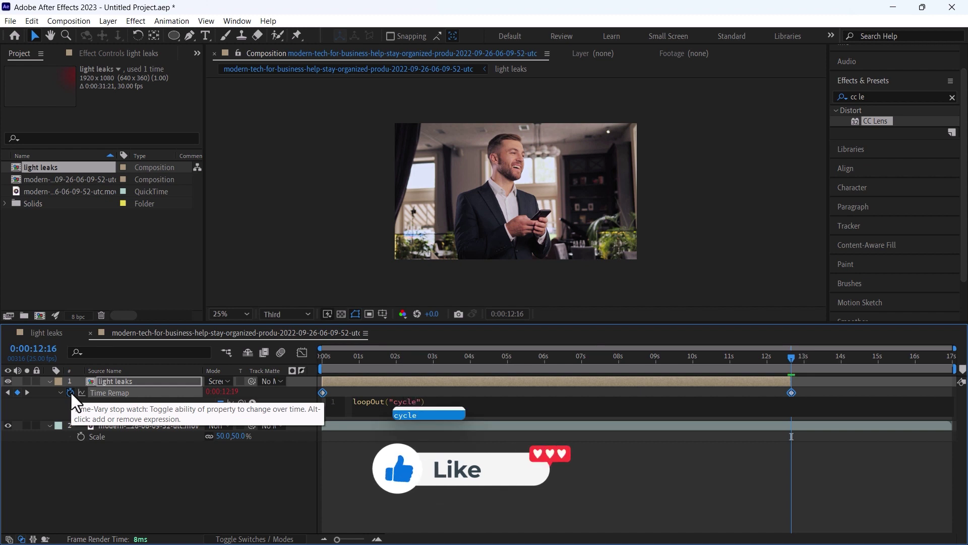
pyautogui.press('Escape')
pyautogui.click(877, 397)
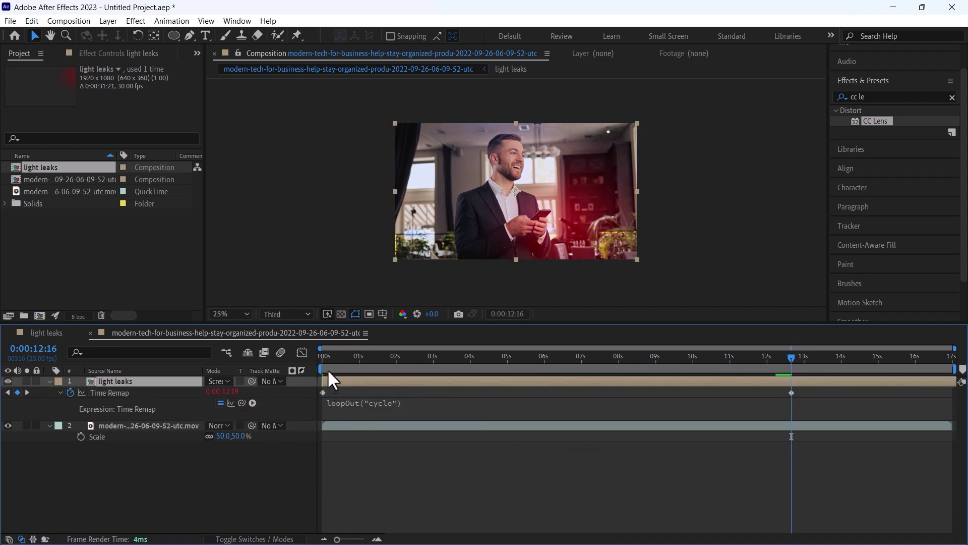
pyautogui.moveTo(328, 367); pyautogui.dragTo(193, 399)
pyautogui.moveTo(318, 359); pyautogui.dragTo(235, 420)
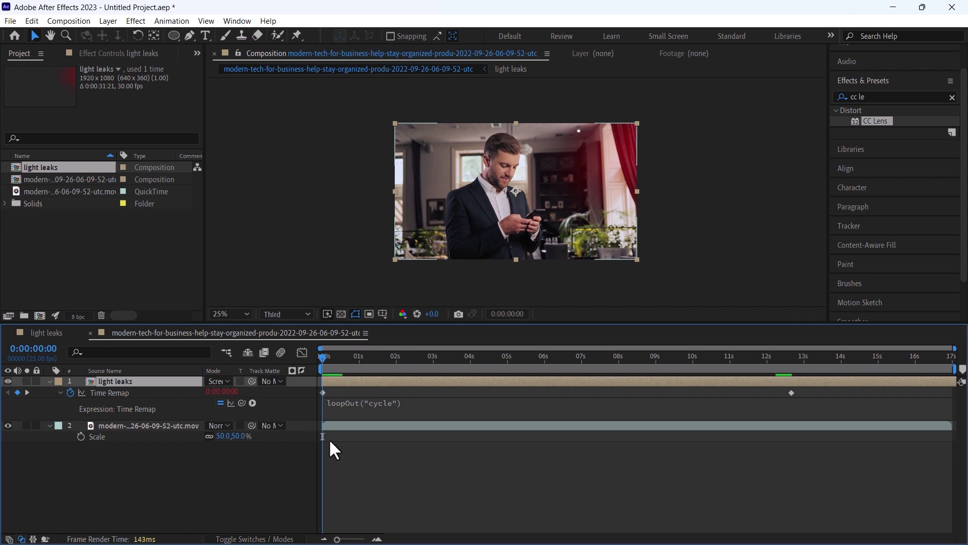
pyautogui.click(390, 472)
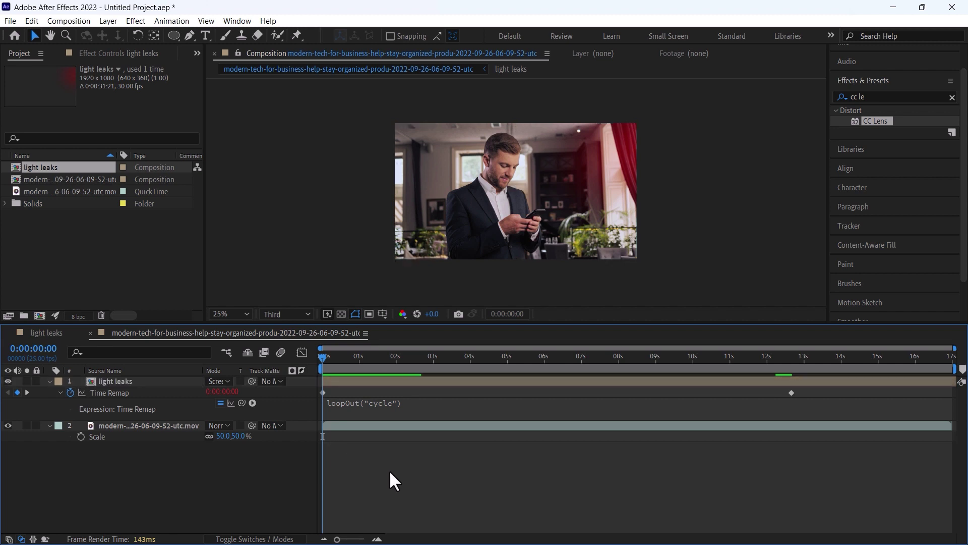
pyautogui.press('space')
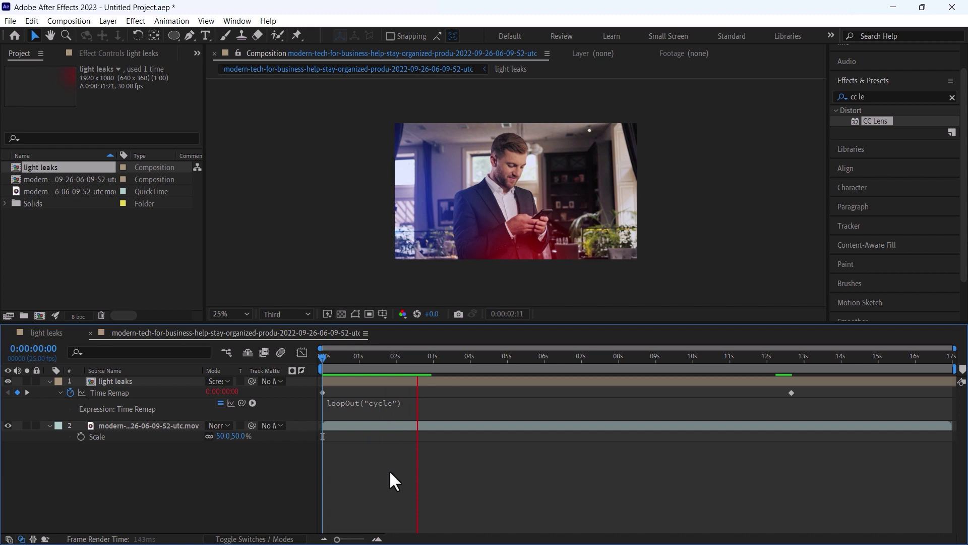
pyautogui.press('space')
pyautogui.press('space')
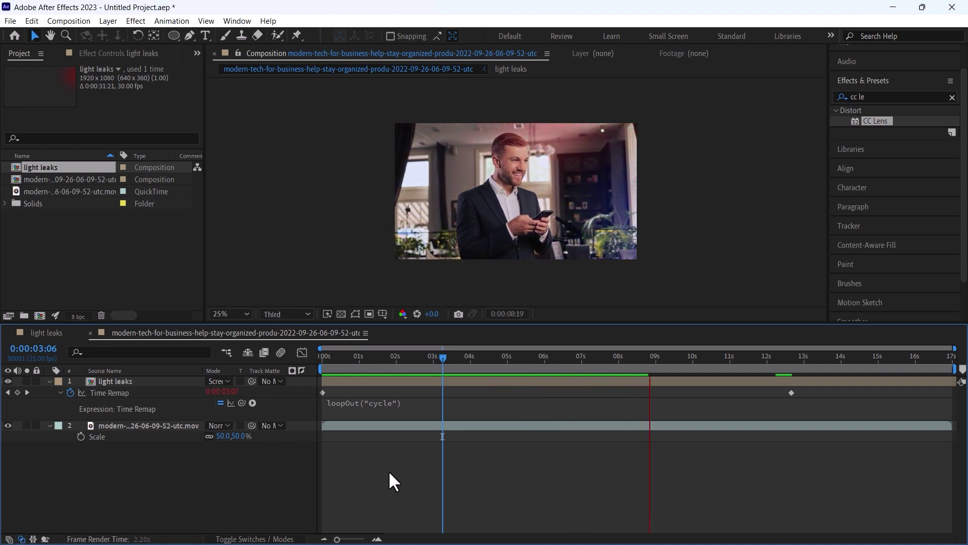
pyautogui.press('space')
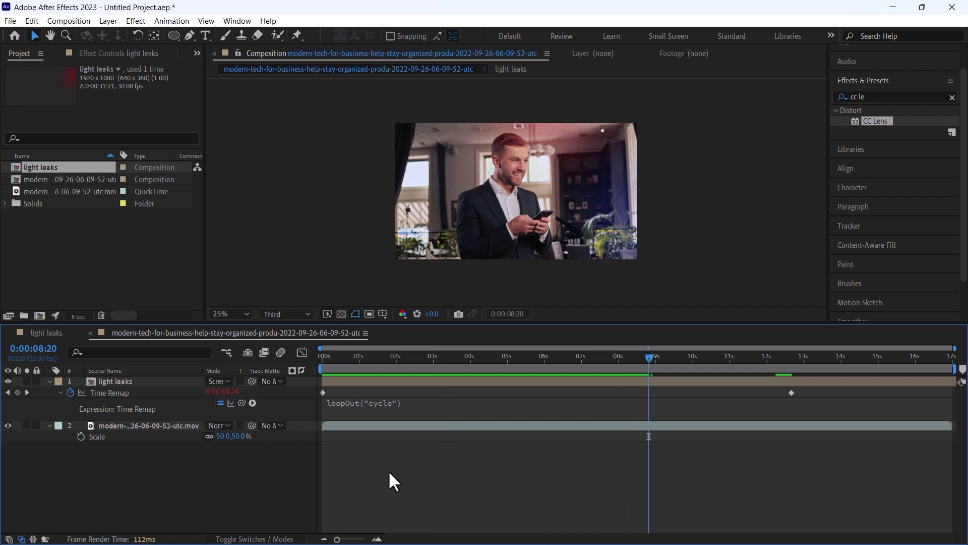